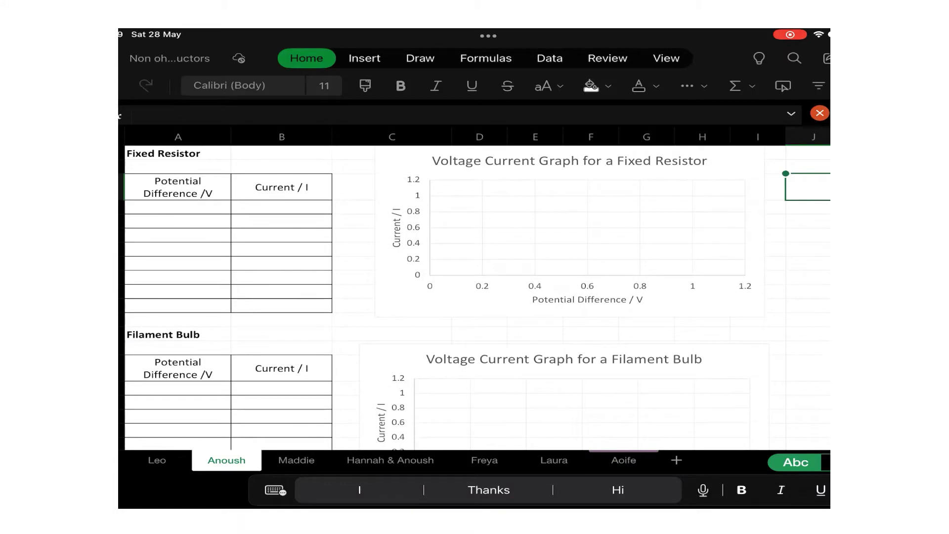
{"action": "scroll", "coordinate": [475, 297], "scroll_direction": "down", "scroll_amount": 5}
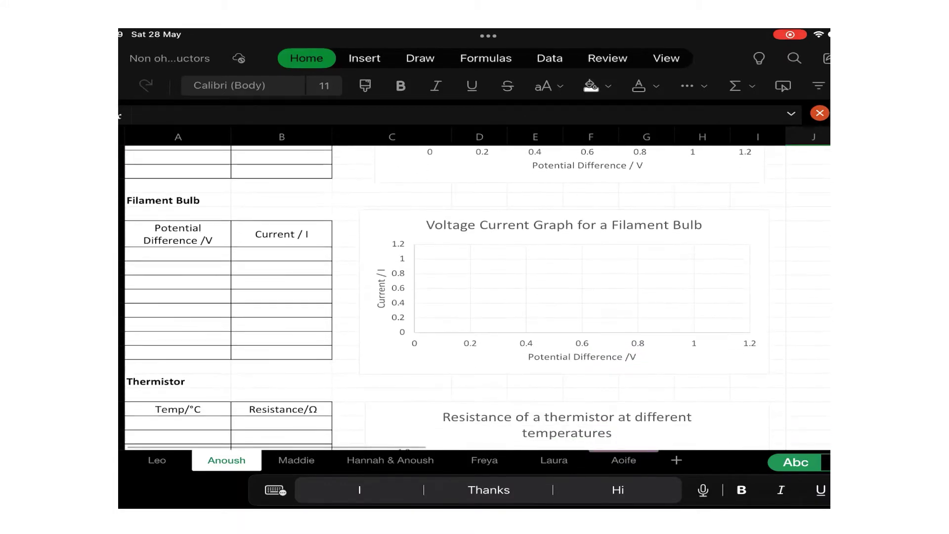
{"action": "scroll", "coordinate": [475, 297], "scroll_direction": "down", "scroll_amount": 5}
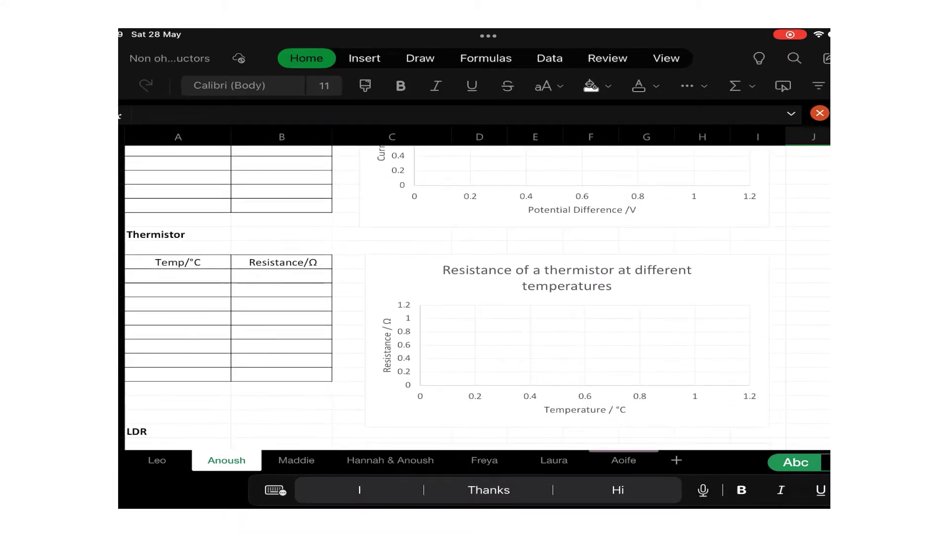
{"action": "scroll", "coordinate": [474, 296], "scroll_direction": "down", "scroll_amount": 5}
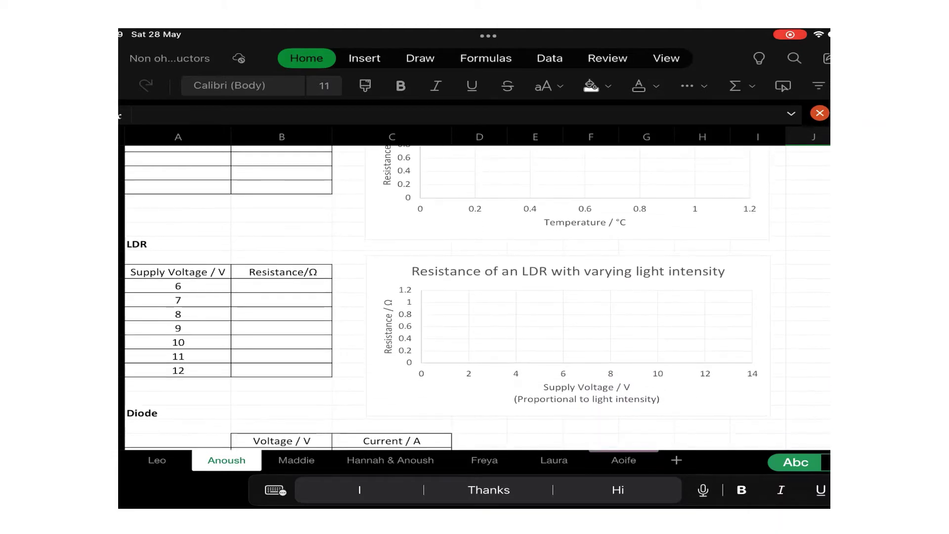
{"action": "scroll", "coordinate": [474, 296], "scroll_direction": "down", "scroll_amount": 10}
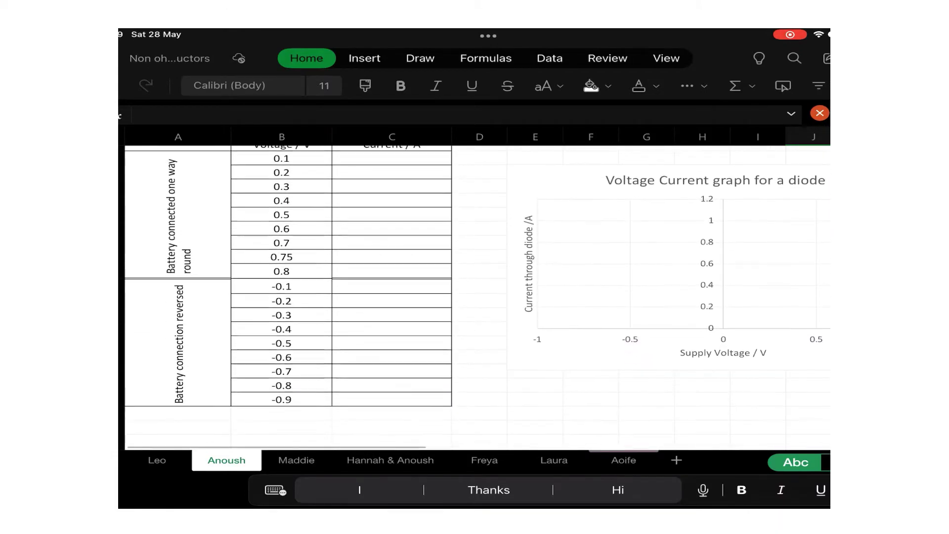
{"action": "scroll", "coordinate": [474, 296], "scroll_direction": "up", "scroll_amount": 10}
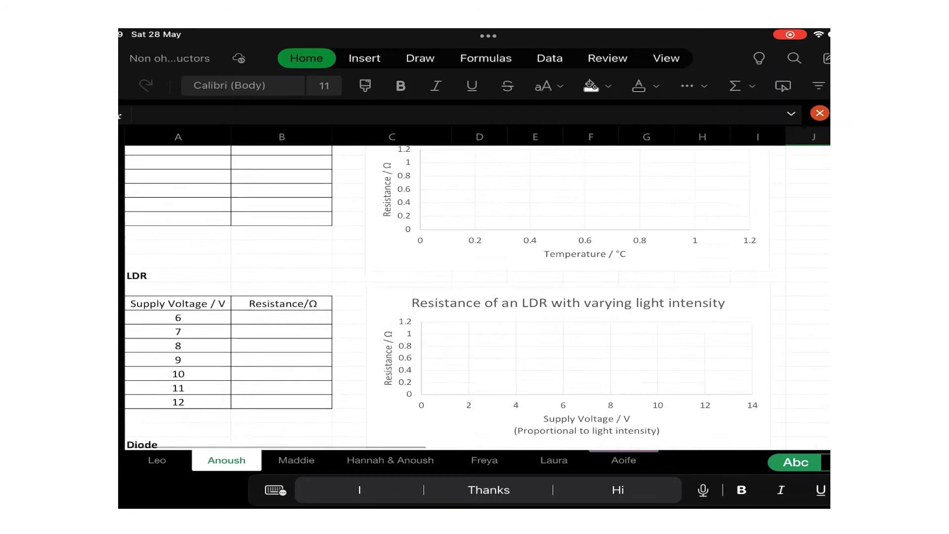
{"action": "scroll", "coordinate": [475, 297], "scroll_direction": "up", "scroll_amount": 15}
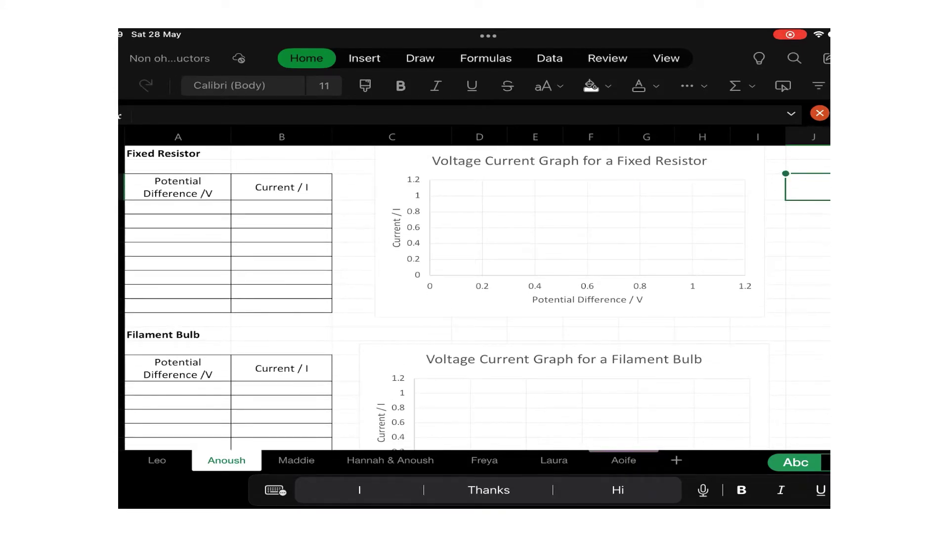
{"action": "left_click", "coordinate": [156, 460]}
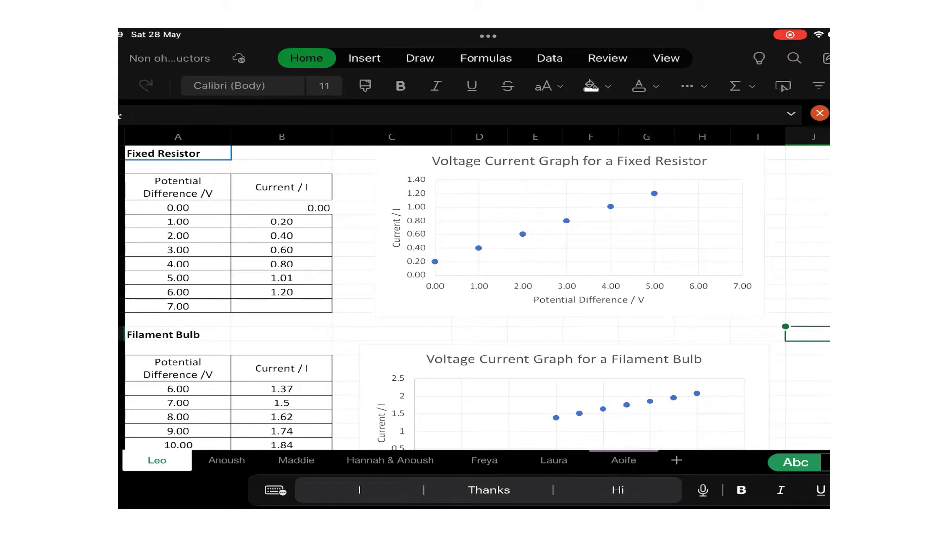
{"action": "left_click", "coordinate": [296, 460]}
{"action": "left_click", "coordinate": [390, 459]}
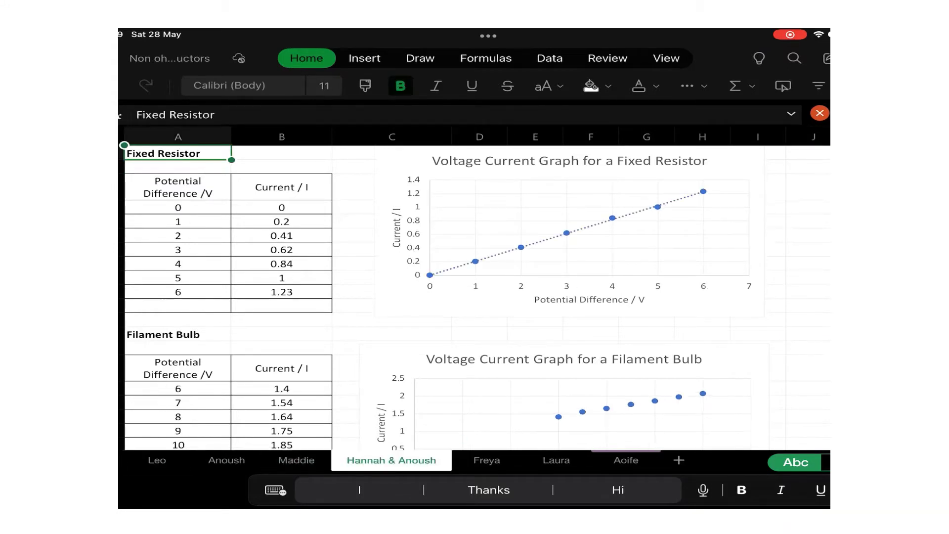
{"action": "left_click", "coordinate": [484, 460]}
{"action": "left_click", "coordinate": [554, 460]}
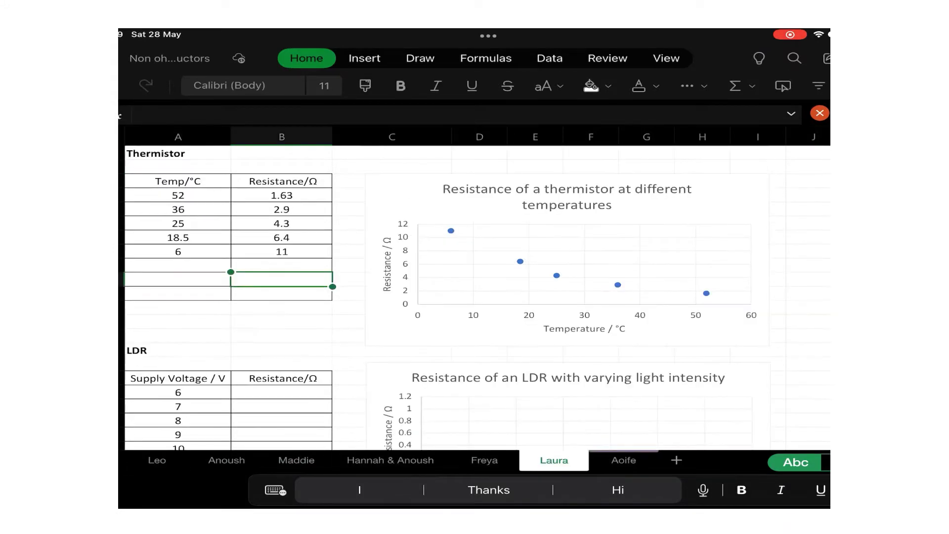
{"action": "left_click", "coordinate": [623, 459]}
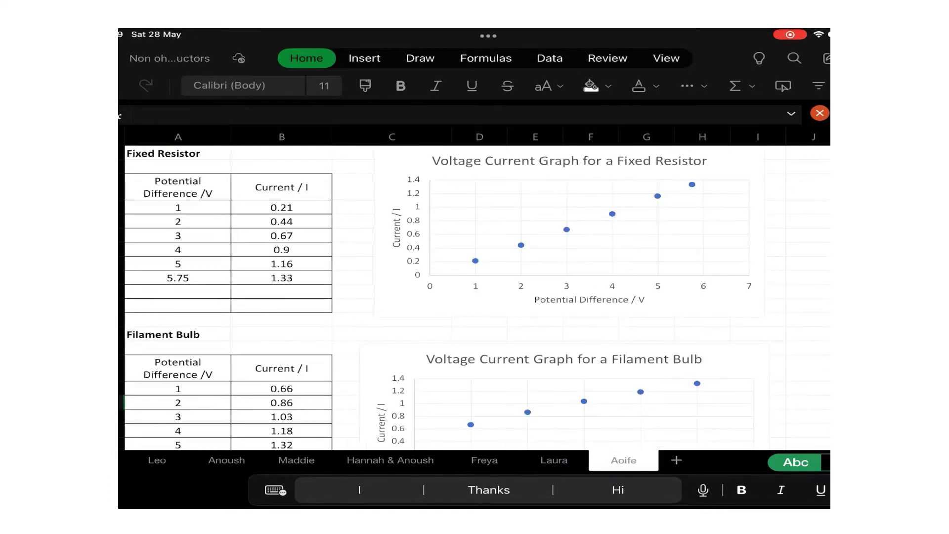
{"action": "left_click", "coordinate": [157, 460]}
{"action": "left_click", "coordinate": [226, 460]}
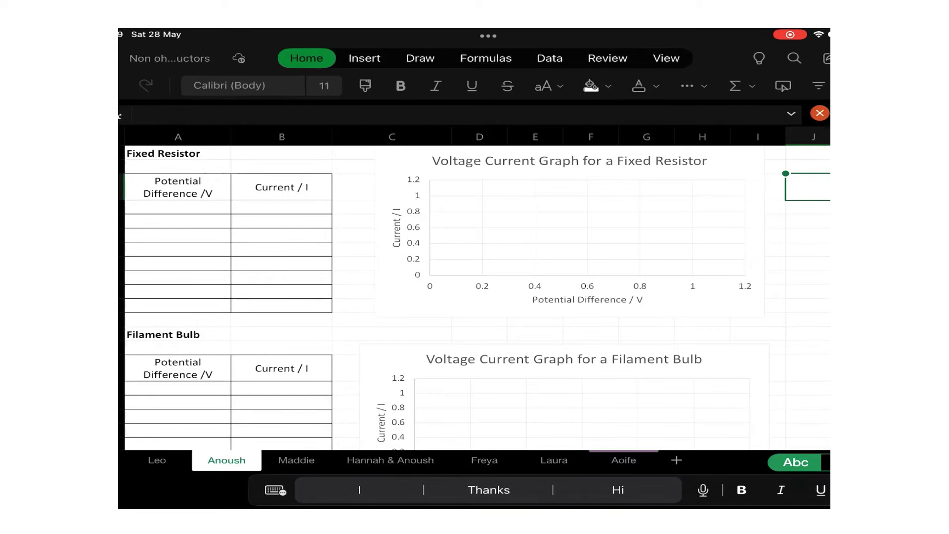
Step: Duplicate the first student's sheet and rename the copy 'Student'
{"action": "left_click", "coordinate": [226, 460]}
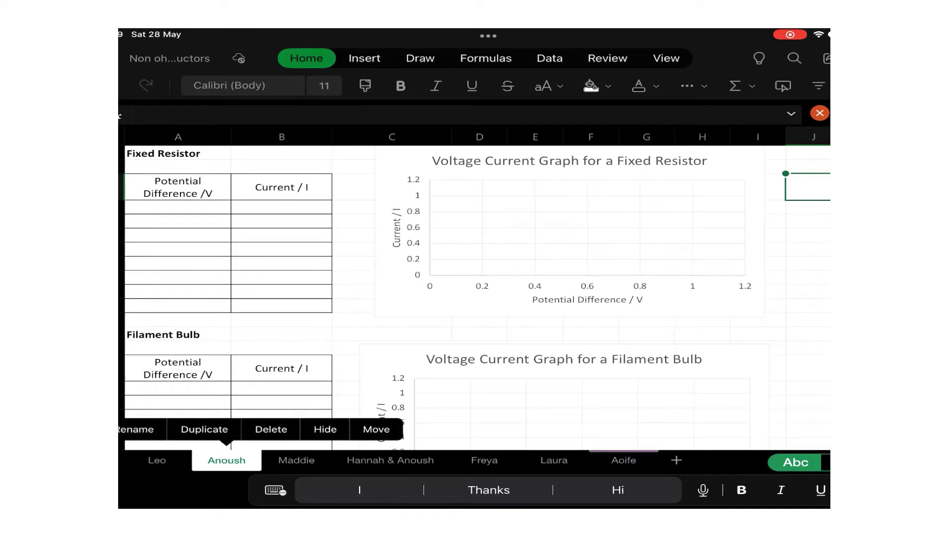
{"action": "left_click", "coordinate": [205, 429]}
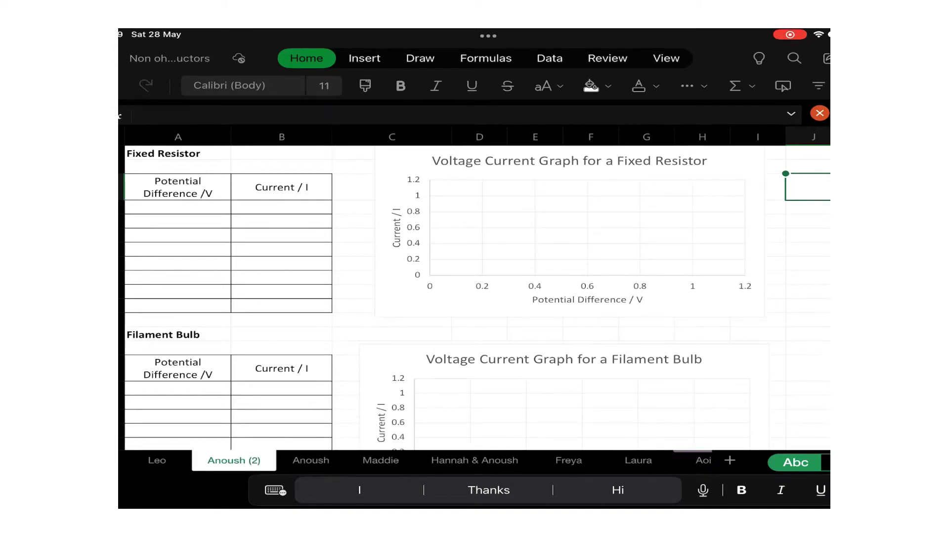
{"action": "left_click", "coordinate": [234, 460]}
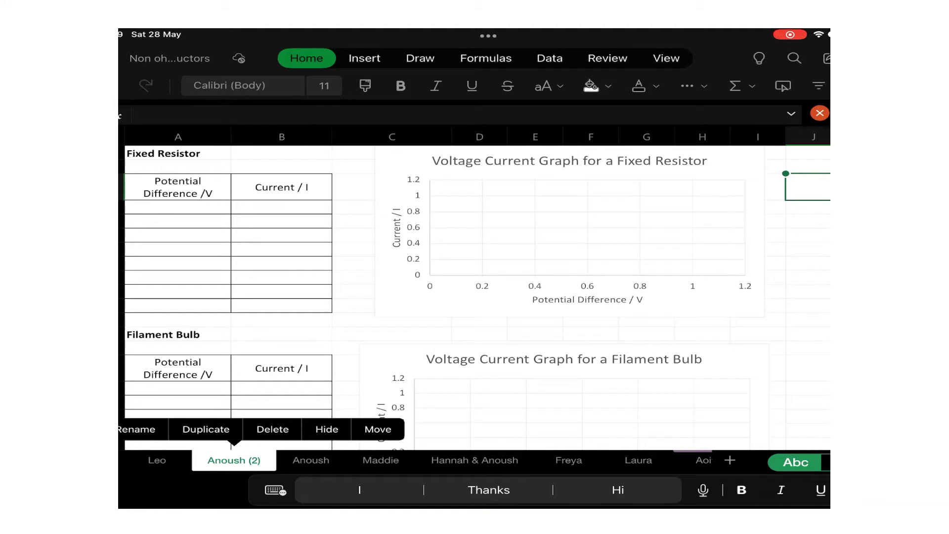
{"action": "left_click", "coordinate": [137, 429]}
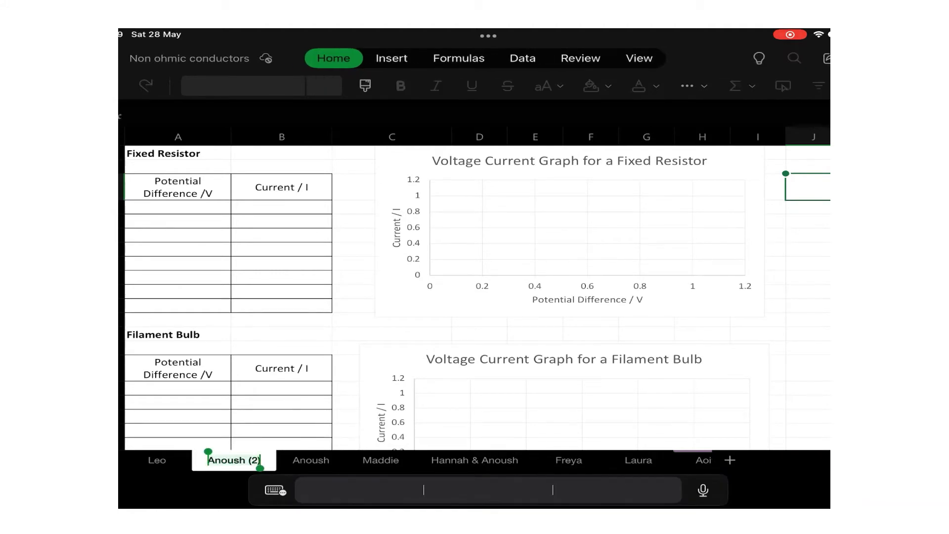
{"action": "type", "text": "Stude"}
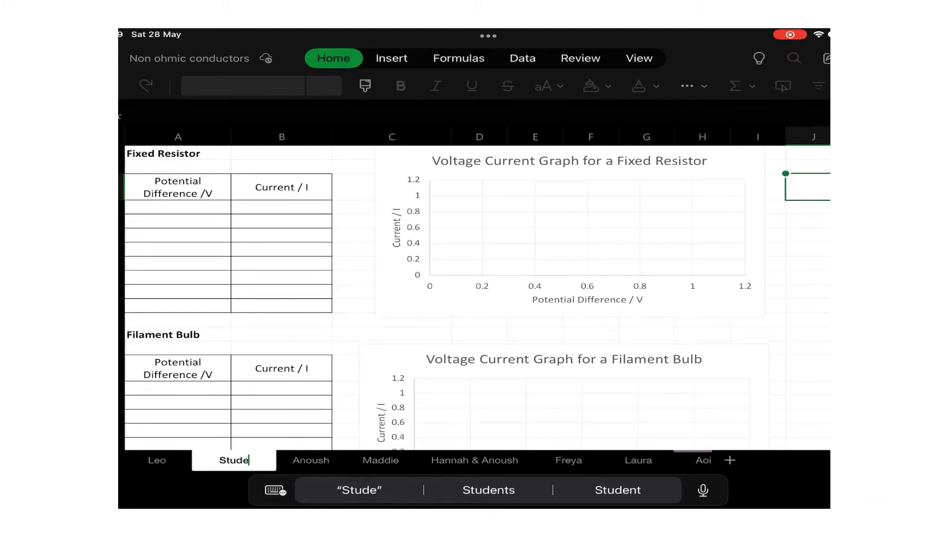
{"action": "type", "text": "nt"}
{"action": "key", "text": "Return"}
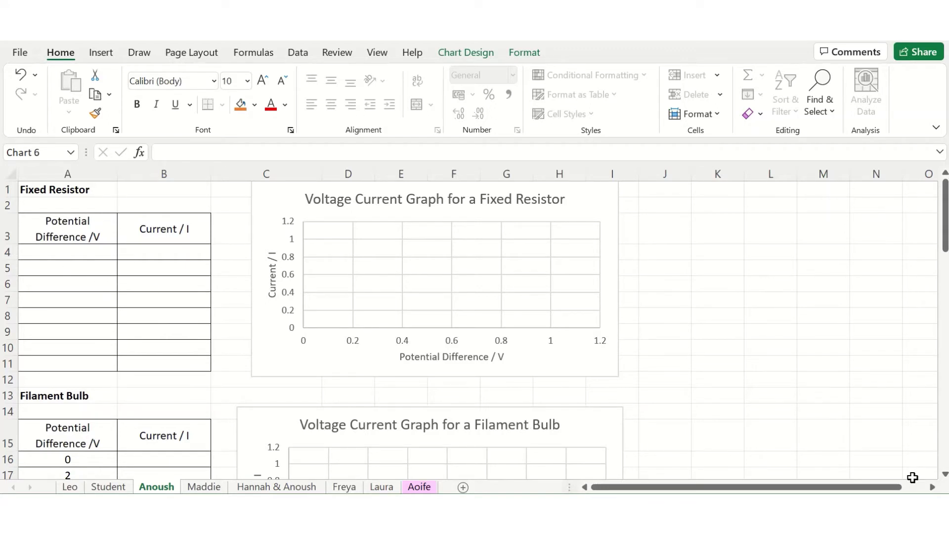
{"action": "scroll", "coordinate": [485, 335], "scroll_direction": "up", "scroll_amount": 1}
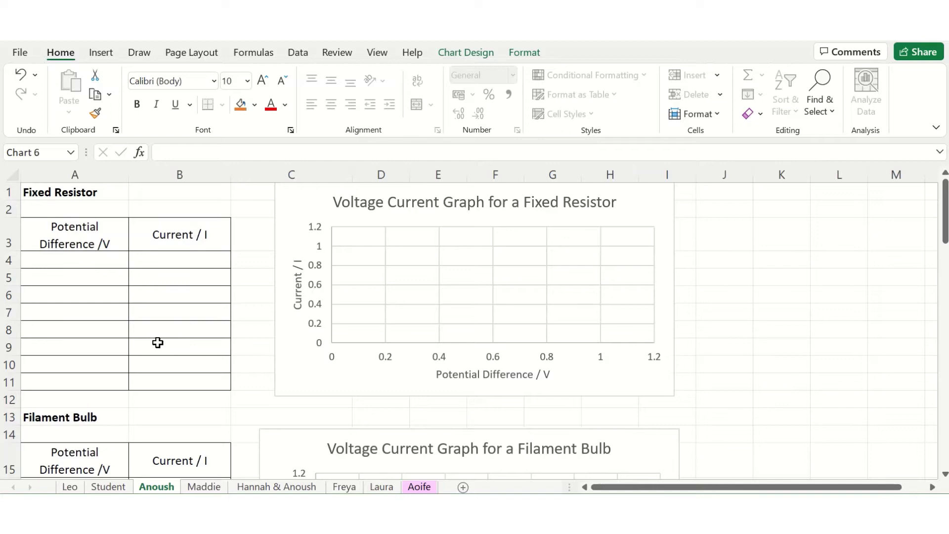
{"action": "scroll", "coordinate": [143, 365], "scroll_direction": "down", "scroll_amount": 1}
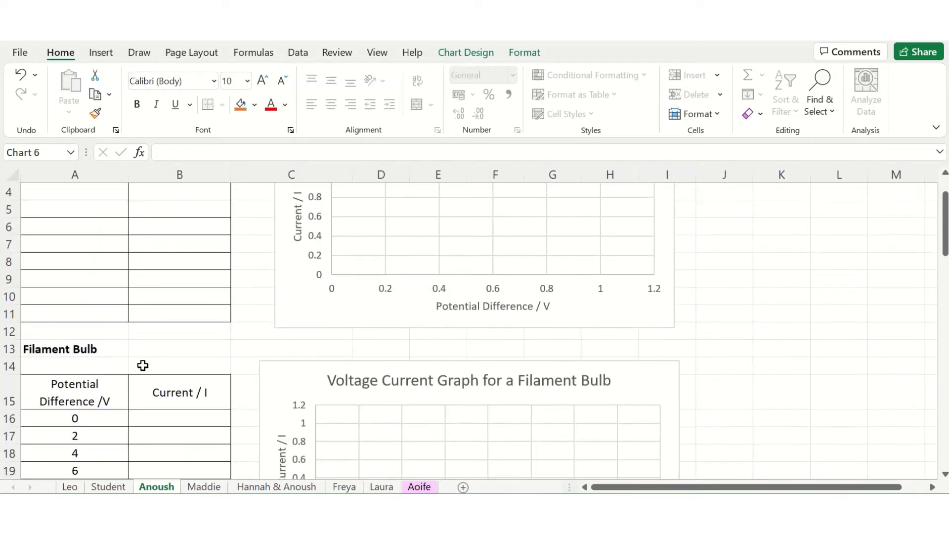
{"action": "scroll", "coordinate": [142, 365], "scroll_direction": "down", "scroll_amount": 6}
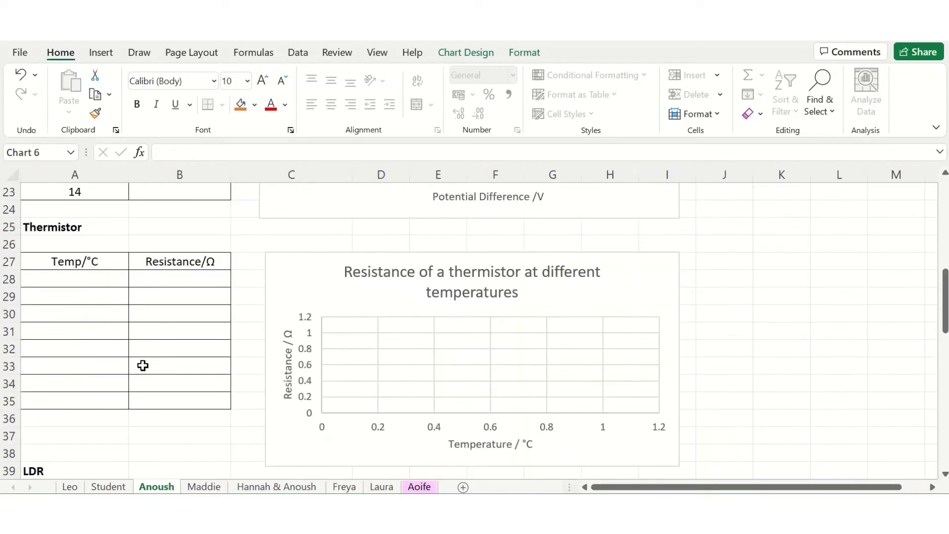
{"action": "scroll", "coordinate": [142, 365], "scroll_direction": "down", "scroll_amount": 6}
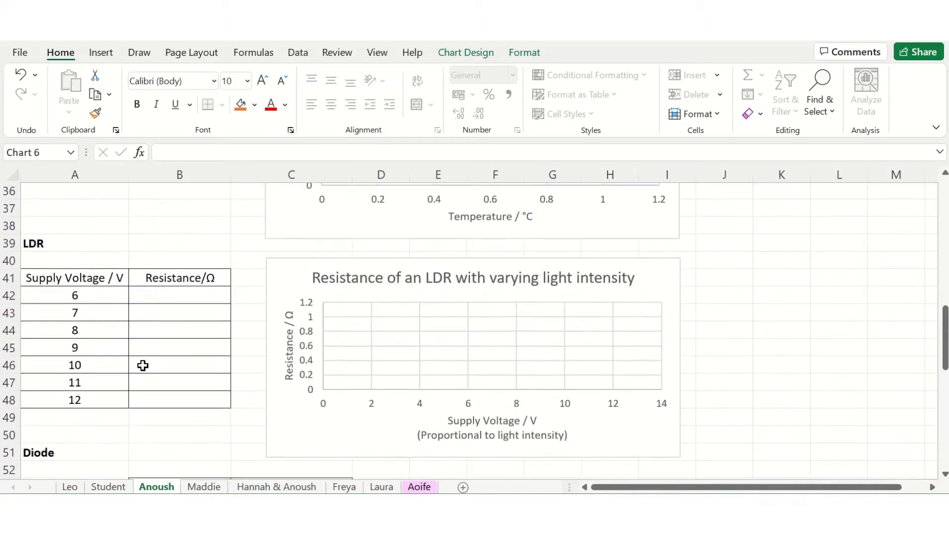
{"action": "scroll", "coordinate": [142, 365], "scroll_direction": "down", "scroll_amount": 5}
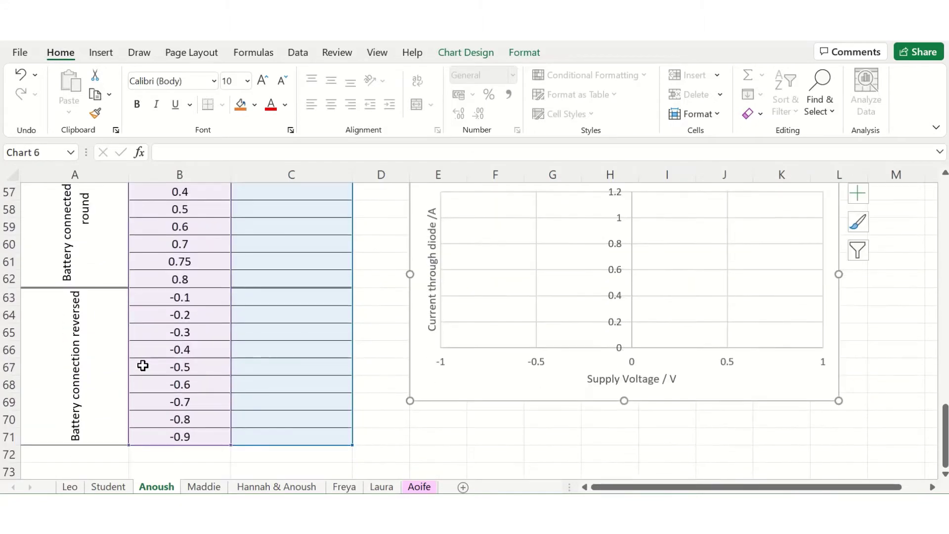
{"action": "scroll", "coordinate": [143, 365], "scroll_direction": "up", "scroll_amount": 6}
{"action": "scroll", "coordinate": [142, 365], "scroll_direction": "up", "scroll_amount": 2}
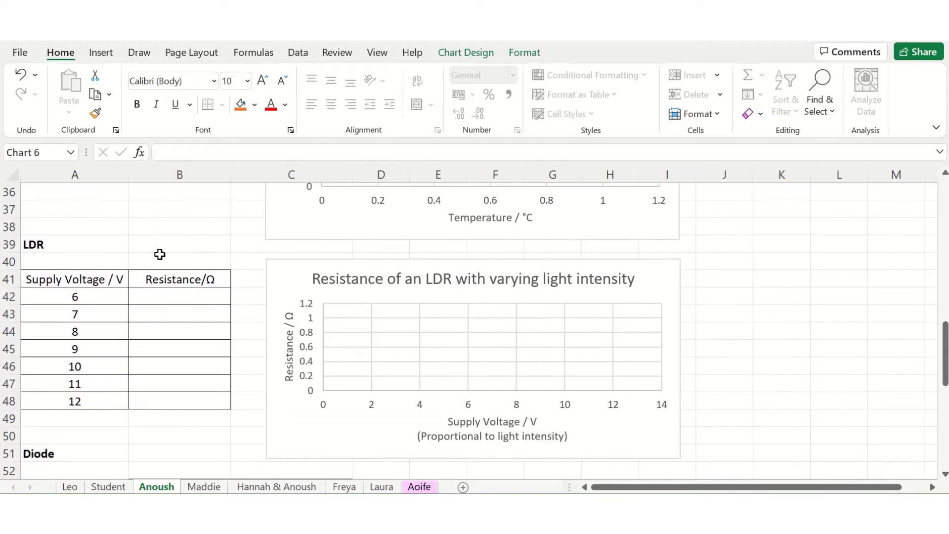
{"action": "scroll", "coordinate": [160, 254], "scroll_direction": "up", "scroll_amount": 2}
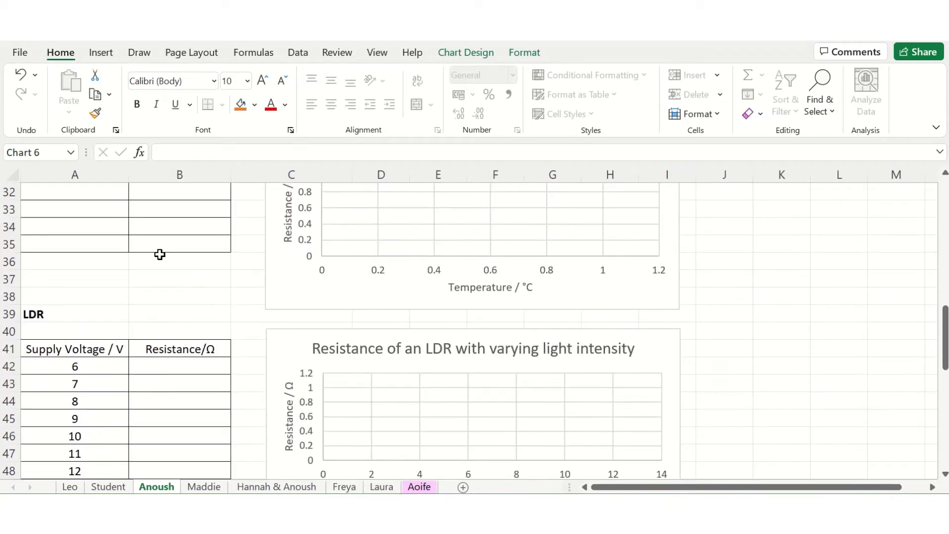
{"action": "scroll", "coordinate": [159, 254], "scroll_direction": "up", "scroll_amount": 3}
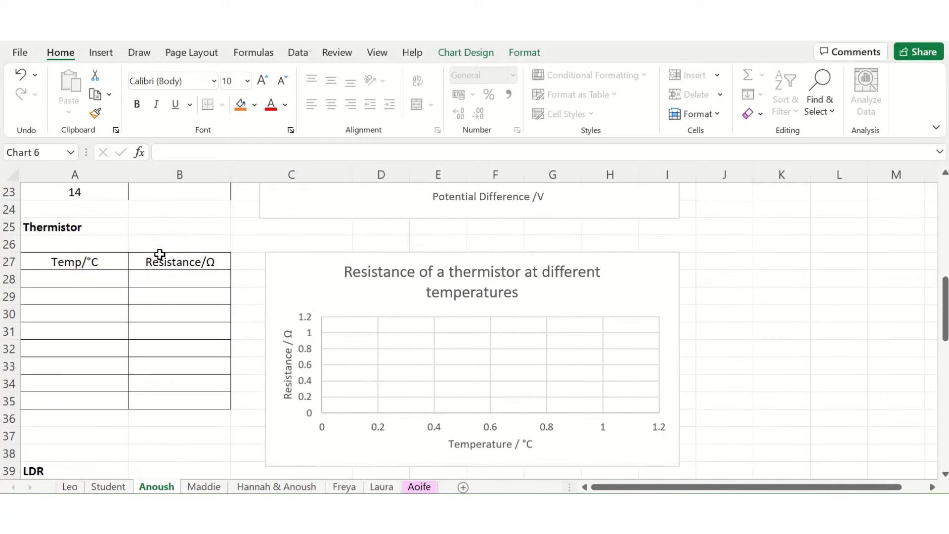
{"action": "scroll", "coordinate": [197, 365], "scroll_direction": "up", "scroll_amount": 3}
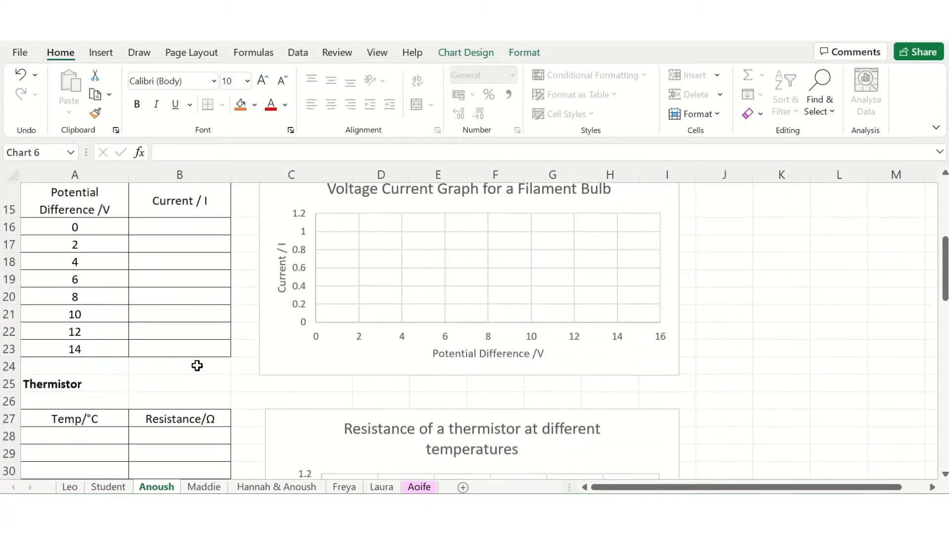
{"action": "scroll", "coordinate": [196, 365], "scroll_direction": "up", "scroll_amount": 4}
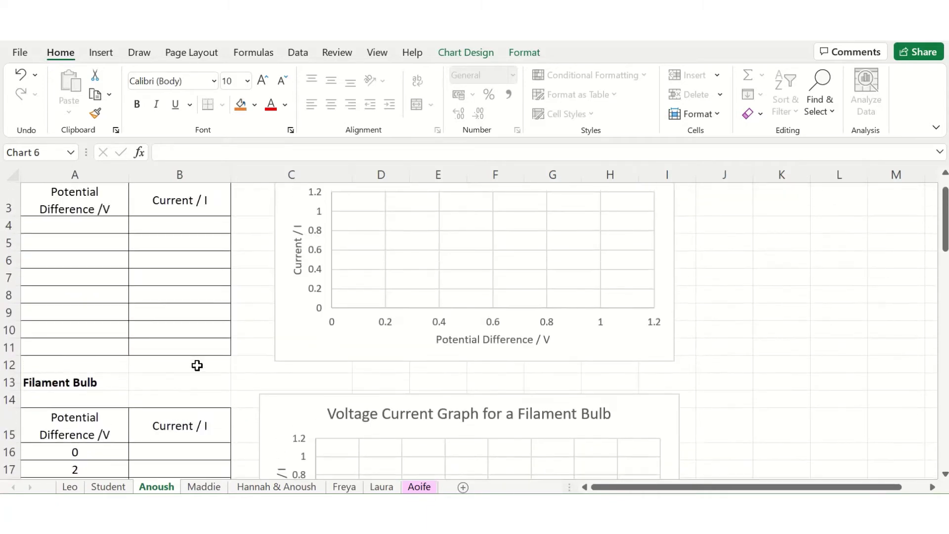
{"action": "scroll", "coordinate": [197, 364], "scroll_direction": "up", "scroll_amount": 1}
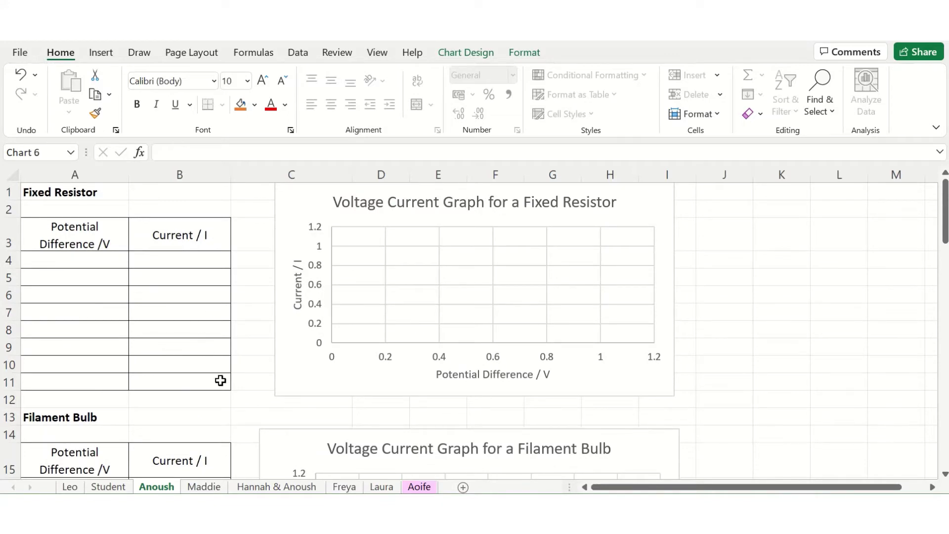
{"action": "left_click", "coordinate": [310, 382]}
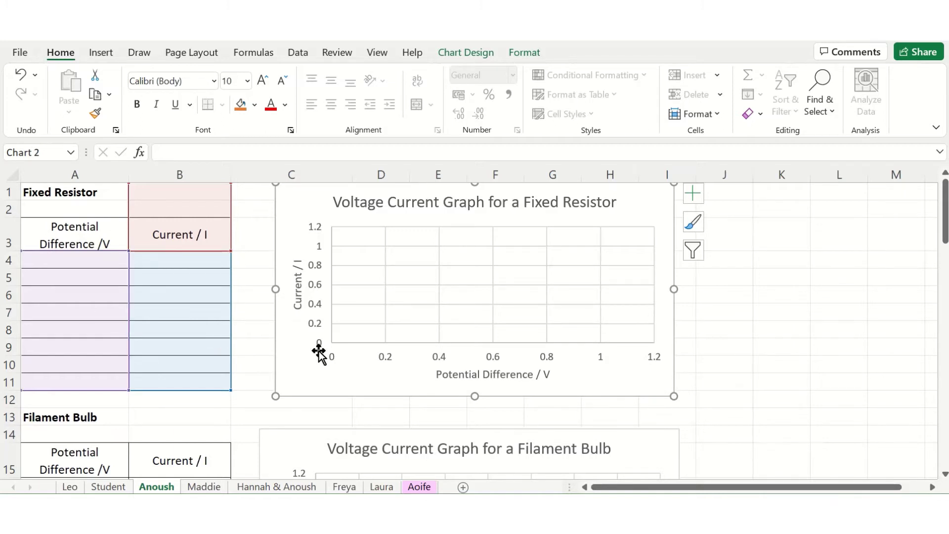
{"action": "scroll", "coordinate": [456, 418], "scroll_direction": "down", "scroll_amount": 3}
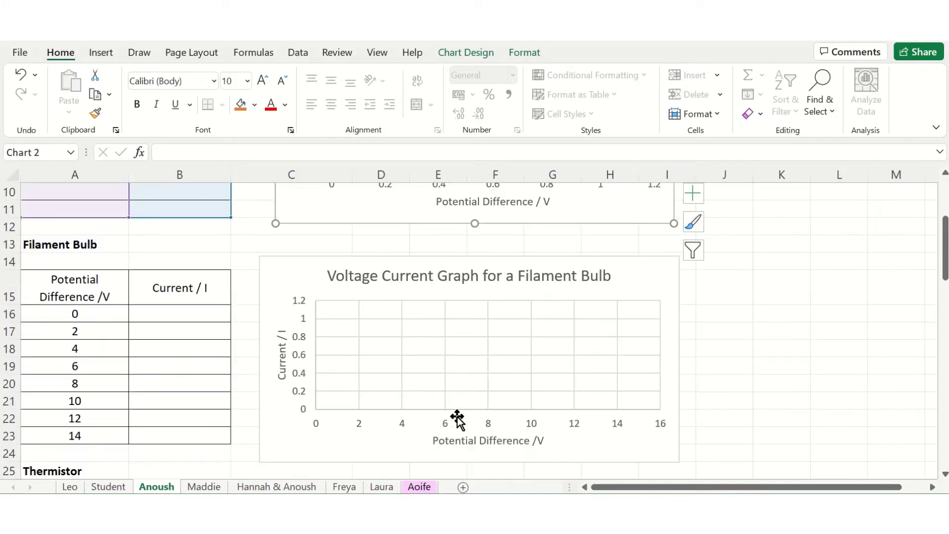
{"action": "left_click", "coordinate": [321, 446]}
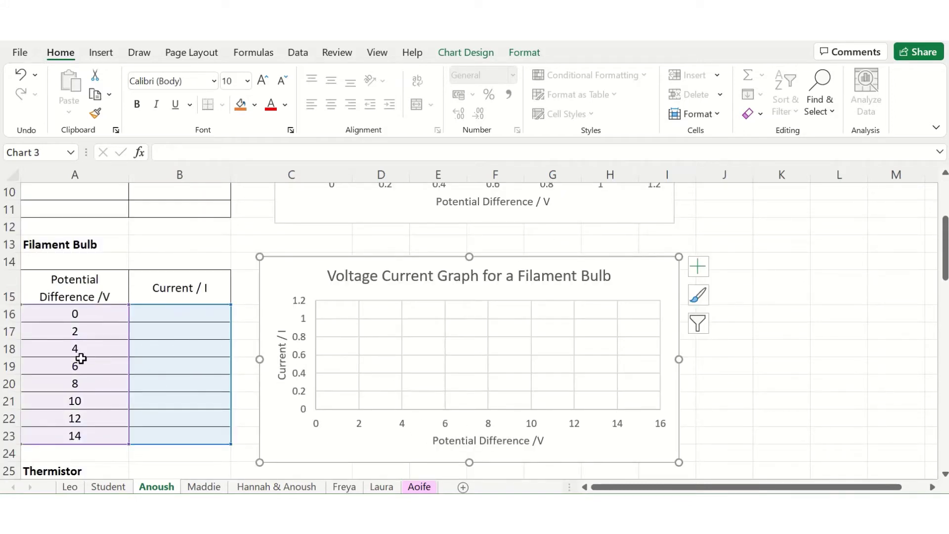
{"action": "scroll", "coordinate": [443, 381], "scroll_direction": "down", "scroll_amount": 2}
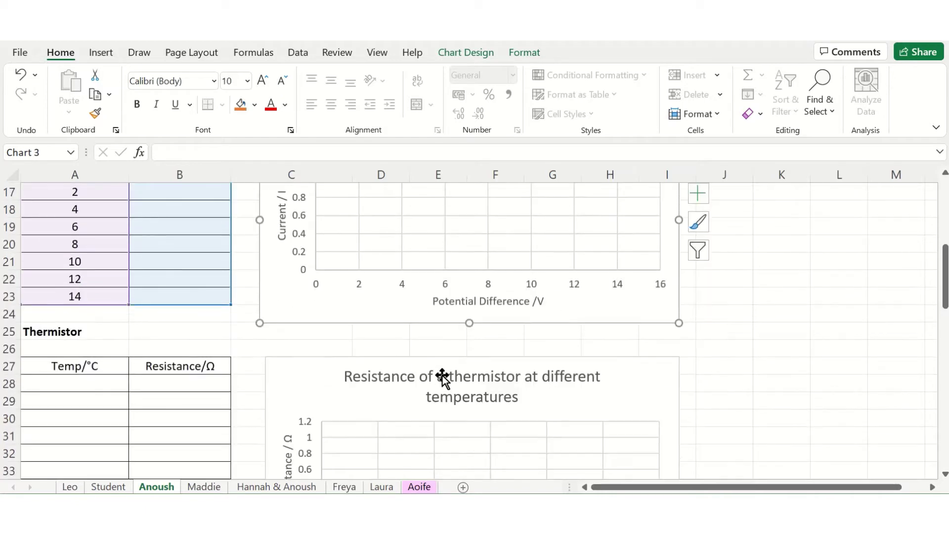
{"action": "scroll", "coordinate": [443, 376], "scroll_direction": "down", "scroll_amount": 2}
{"action": "left_click", "coordinate": [354, 310]}
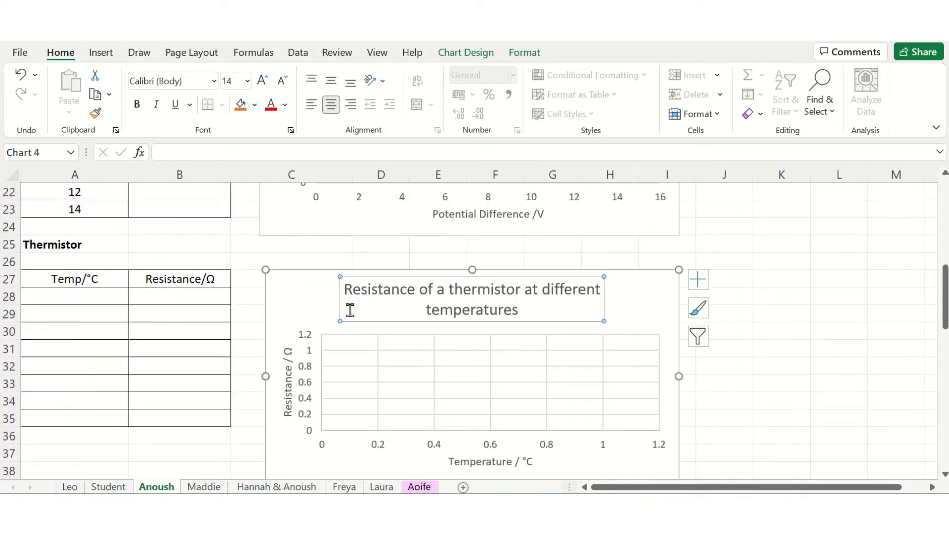
{"action": "left_click", "coordinate": [296, 305]}
{"action": "scroll", "coordinate": [314, 375], "scroll_direction": "down", "scroll_amount": 4}
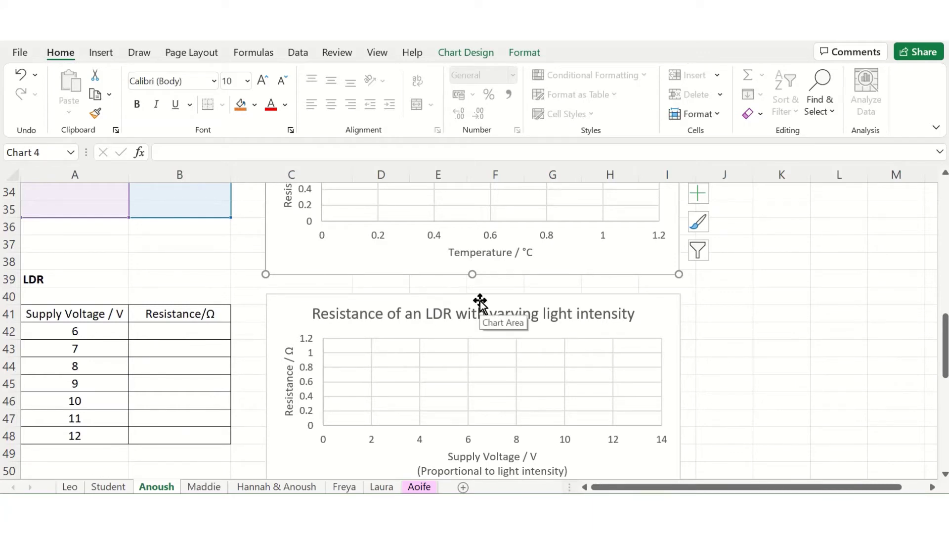
Step: Open another student's sheet and scroll through its filled bulb, thermistor and LDR tables and graphs
{"action": "left_click", "coordinate": [203, 487]}
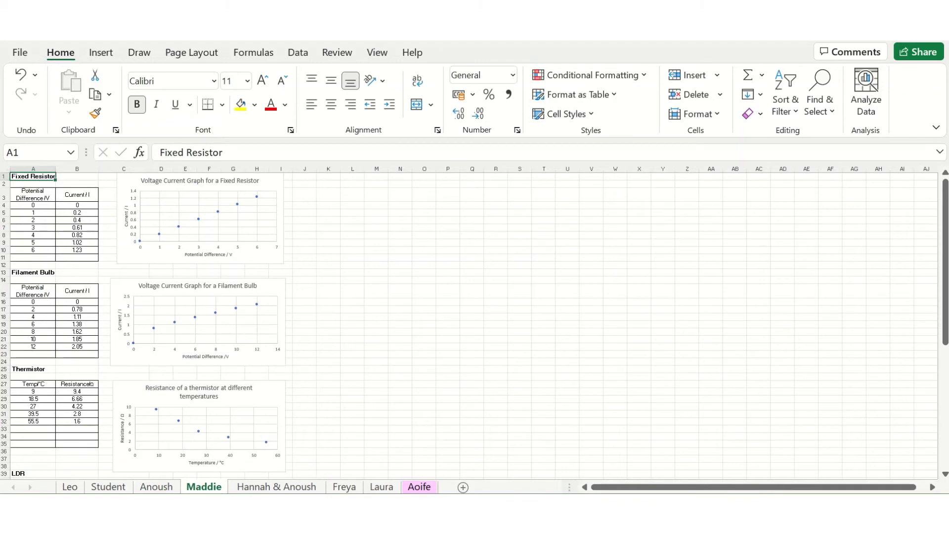
{"action": "scroll", "coordinate": [656, 382], "scroll_direction": "up", "scroll_amount": 8}
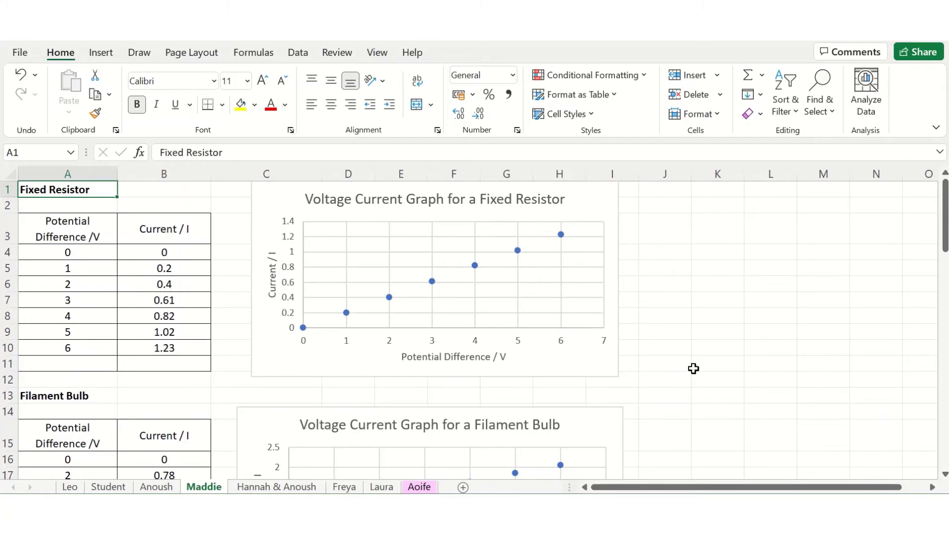
{"action": "scroll", "coordinate": [693, 368], "scroll_direction": "down", "scroll_amount": 3}
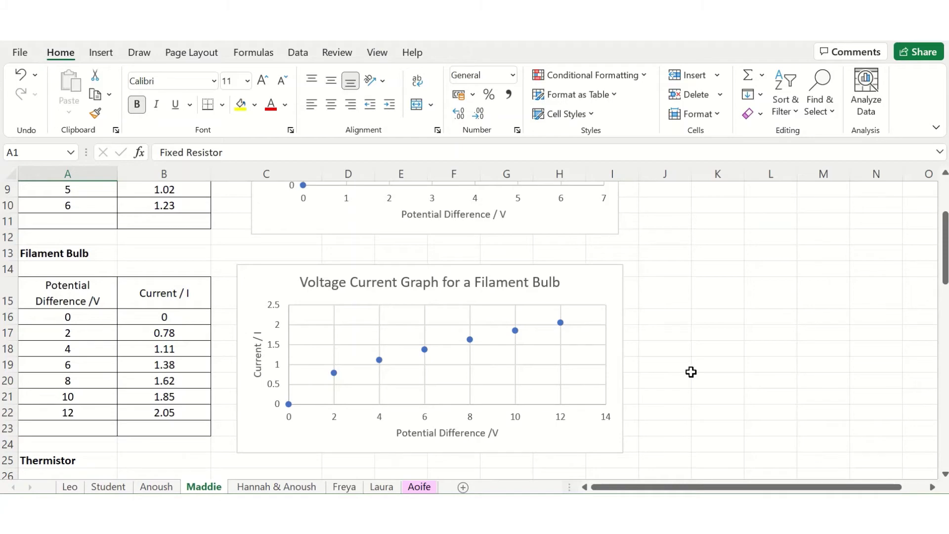
{"action": "scroll", "coordinate": [692, 372], "scroll_direction": "down", "scroll_amount": 6}
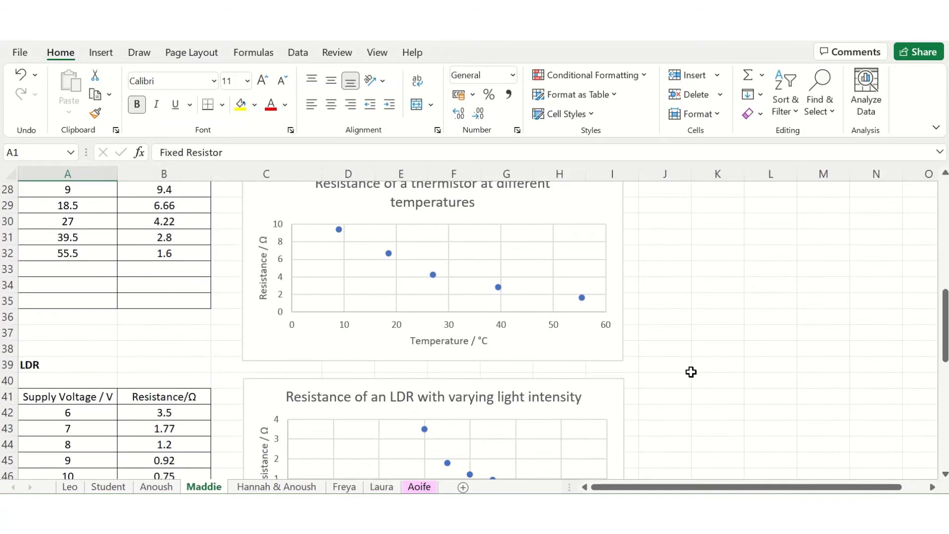
{"action": "scroll", "coordinate": [691, 372], "scroll_direction": "down", "scroll_amount": 5}
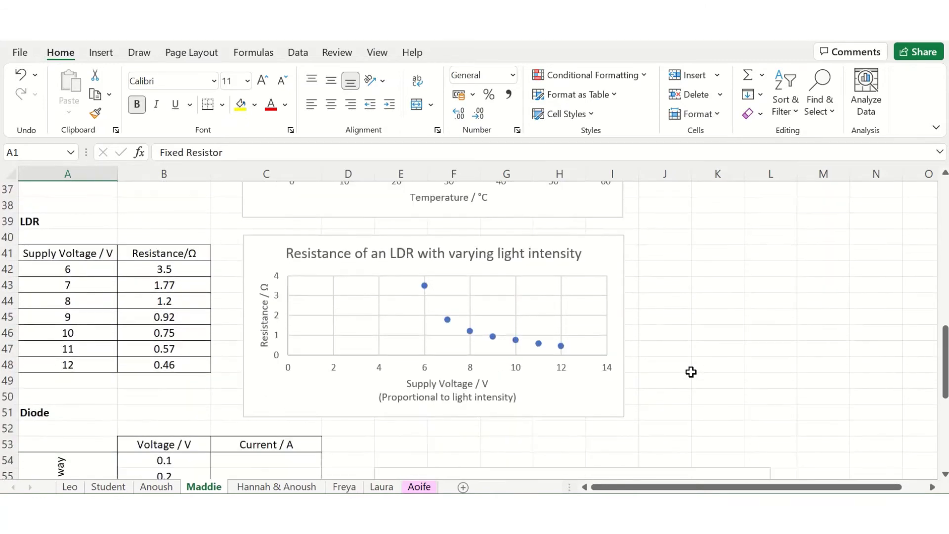
{"action": "scroll", "coordinate": [691, 372], "scroll_direction": "down", "scroll_amount": 6}
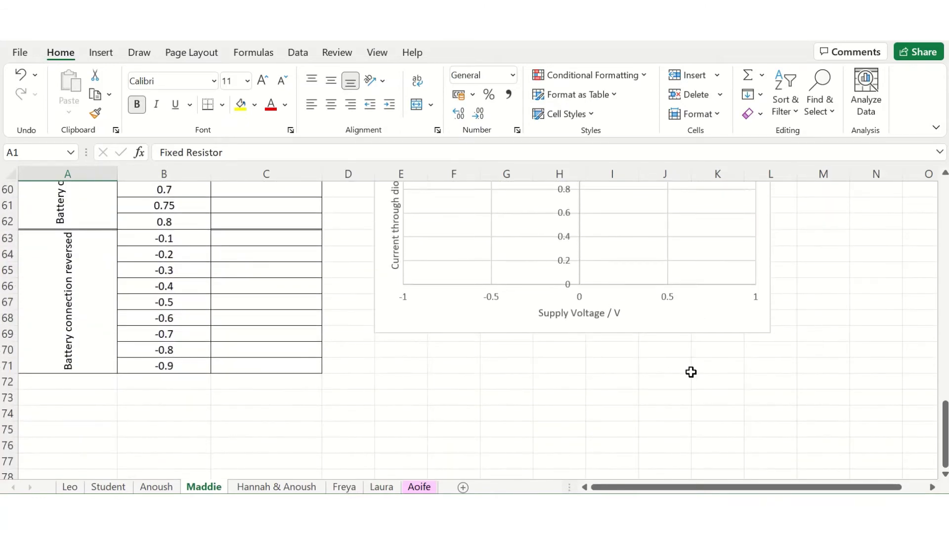
Step: Open the next group's completed sheet and scroll through its tables and graphs with trend lines
{"action": "left_click", "coordinate": [276, 487]}
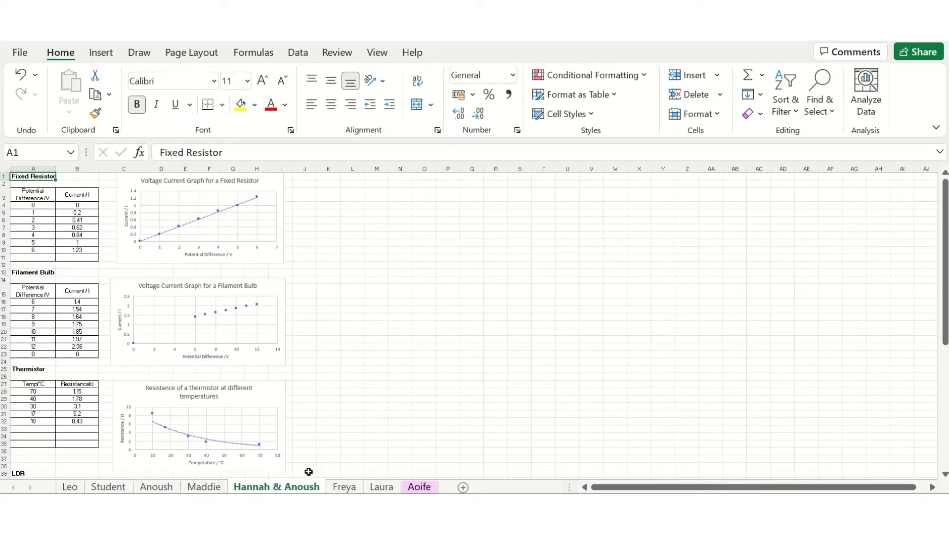
{"action": "scroll", "coordinate": [369, 389], "scroll_direction": "down", "scroll_amount": 10}
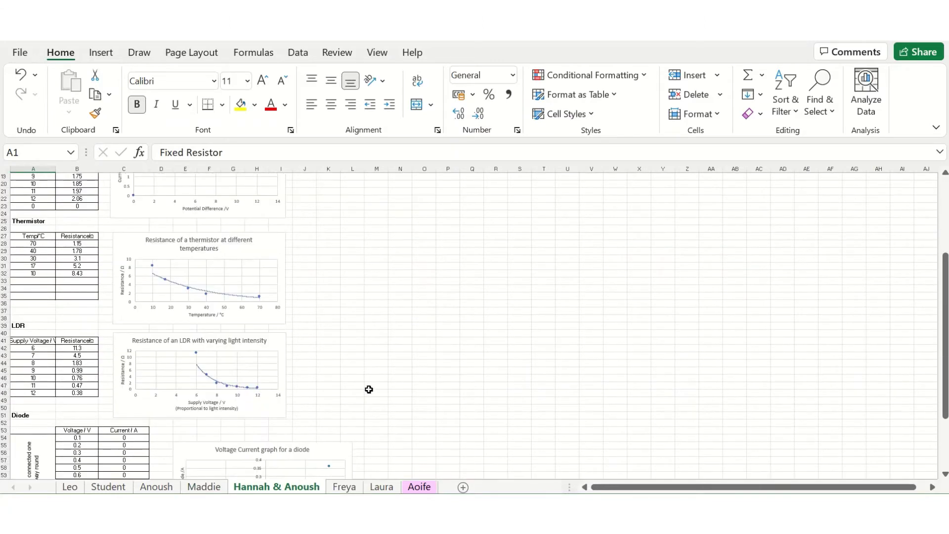
{"action": "scroll", "coordinate": [369, 389], "scroll_direction": "down", "scroll_amount": 2}
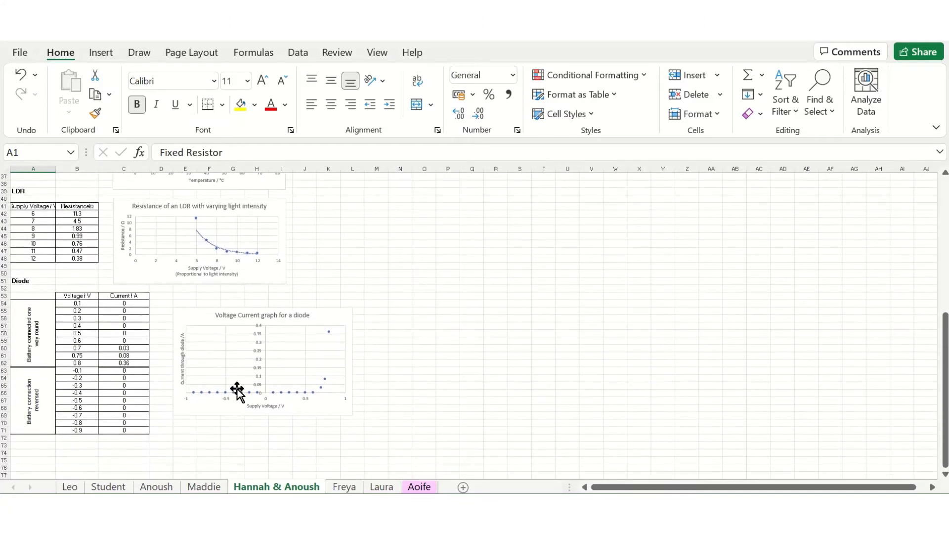
{"action": "scroll", "coordinate": [184, 383], "scroll_direction": "up", "scroll_amount": 5, "text": "ctrl"}
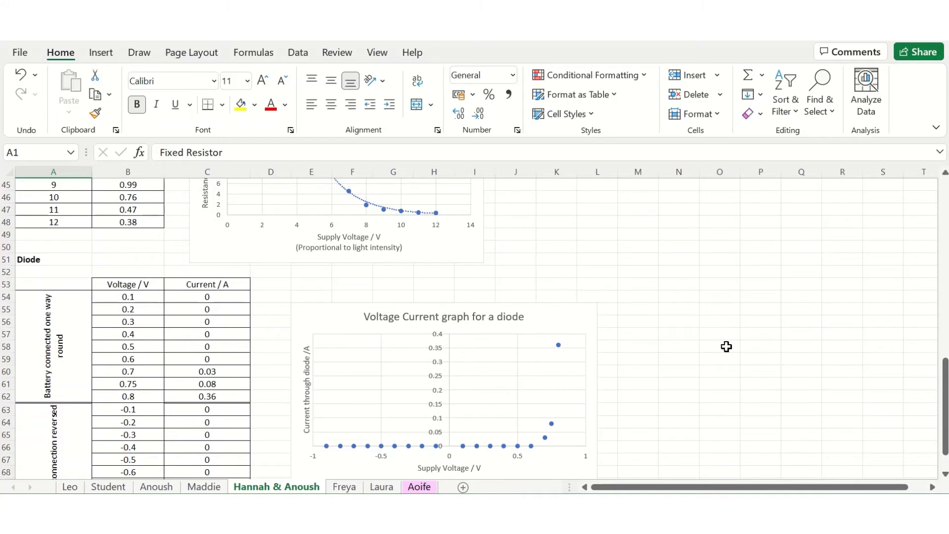
{"action": "mouse_move", "coordinate": [610, 61]}
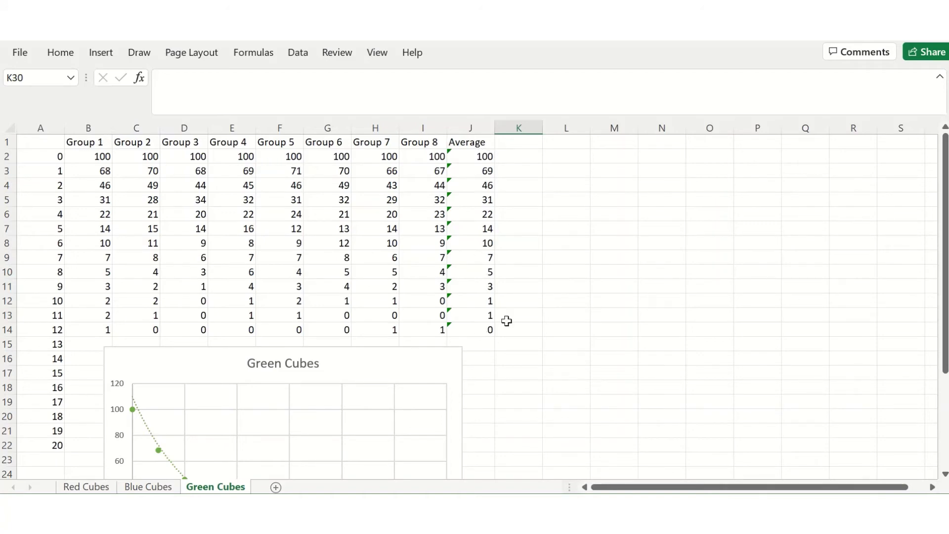
Step: Scroll through the Green Cubes sheet to review its group counts and decay chart
{"action": "scroll", "coordinate": [561, 355], "scroll_direction": "down", "scroll_amount": 1}
{"action": "scroll", "coordinate": [561, 355], "scroll_direction": "down", "scroll_amount": 4}
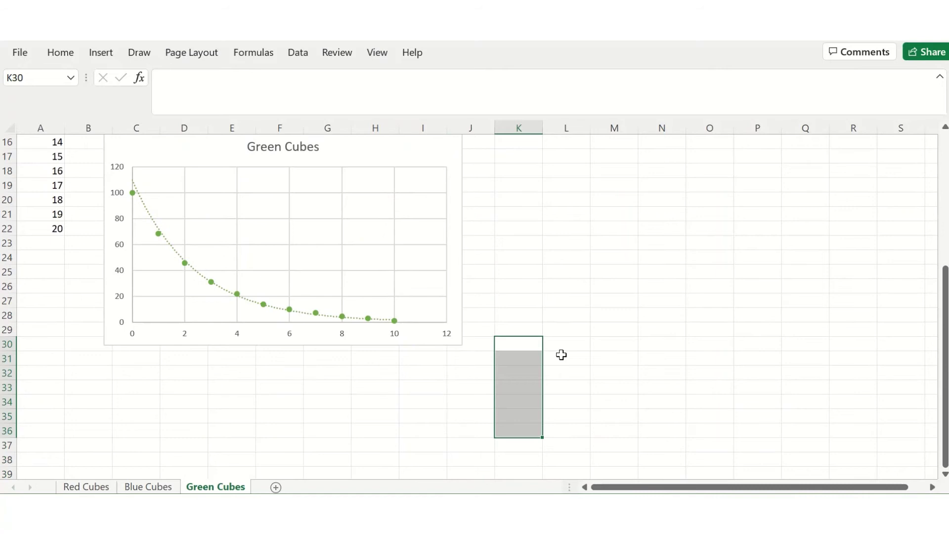
{"action": "scroll", "coordinate": [512, 231], "scroll_direction": "up", "scroll_amount": 2}
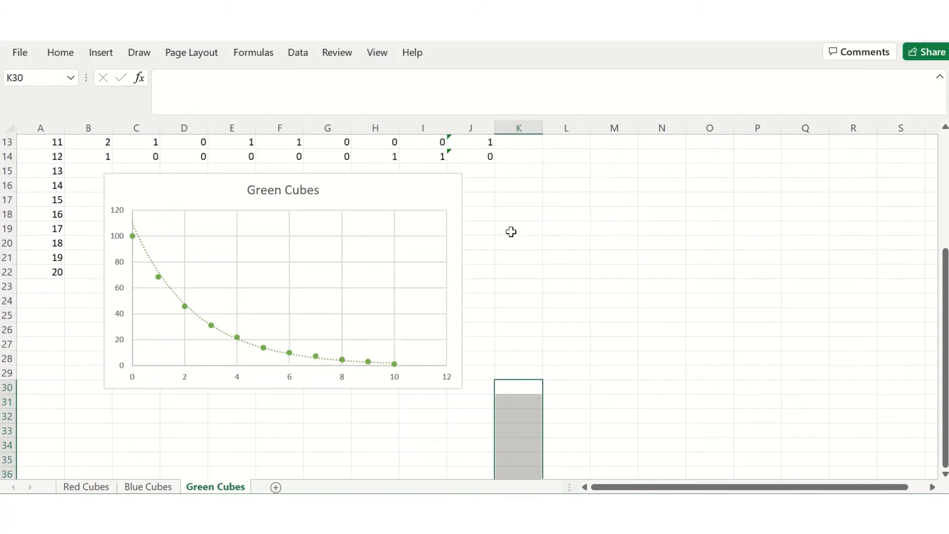
{"action": "scroll", "coordinate": [537, 220], "scroll_direction": "up", "scroll_amount": 3}
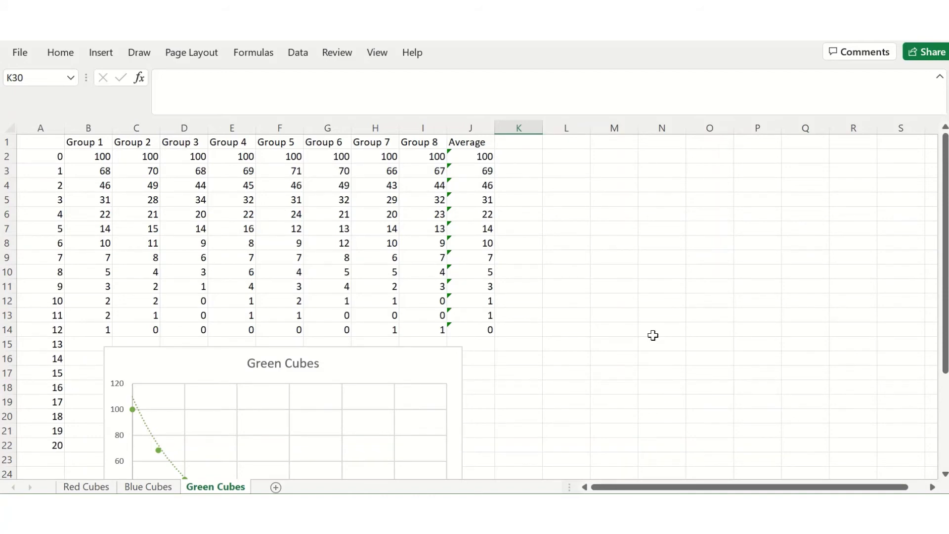
{"action": "scroll", "coordinate": [653, 335], "scroll_direction": "down", "scroll_amount": 3}
{"action": "scroll", "coordinate": [653, 335], "scroll_direction": "up", "scroll_amount": 3}
Step: Review the Blue Cubes sheet's counts and decay curve, then switch to the Red Cubes sheet
{"action": "left_click", "coordinate": [153, 487]}
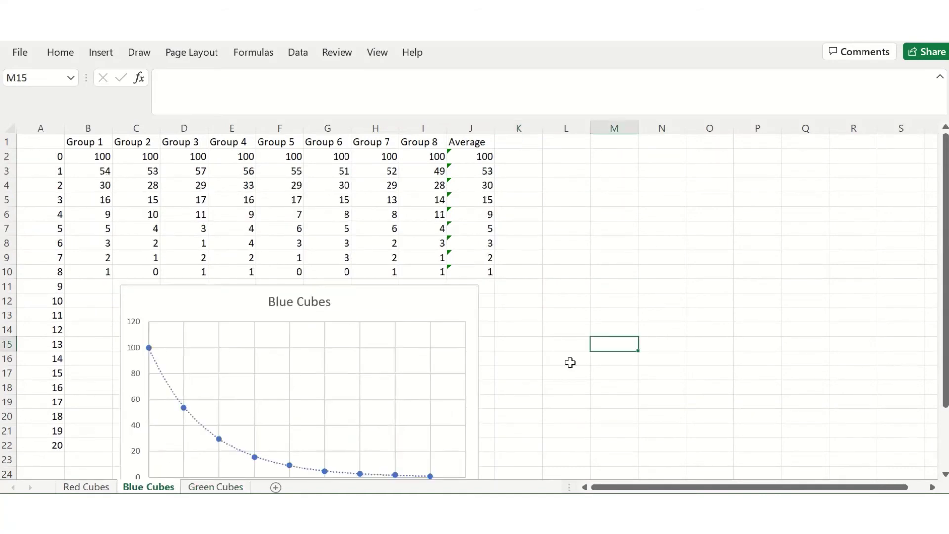
{"action": "scroll", "coordinate": [571, 250], "scroll_direction": "down", "scroll_amount": 2}
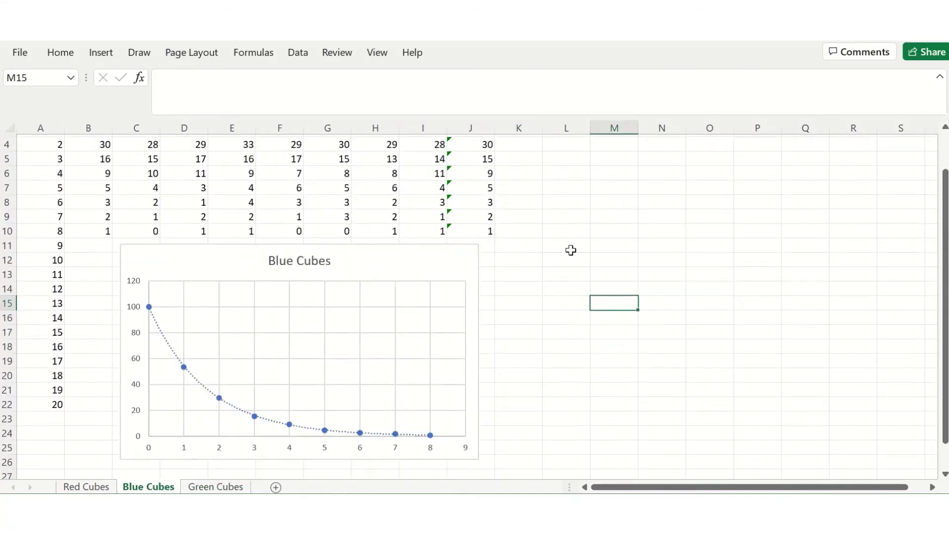
{"action": "scroll", "coordinate": [526, 216], "scroll_direction": "up", "scroll_amount": 2}
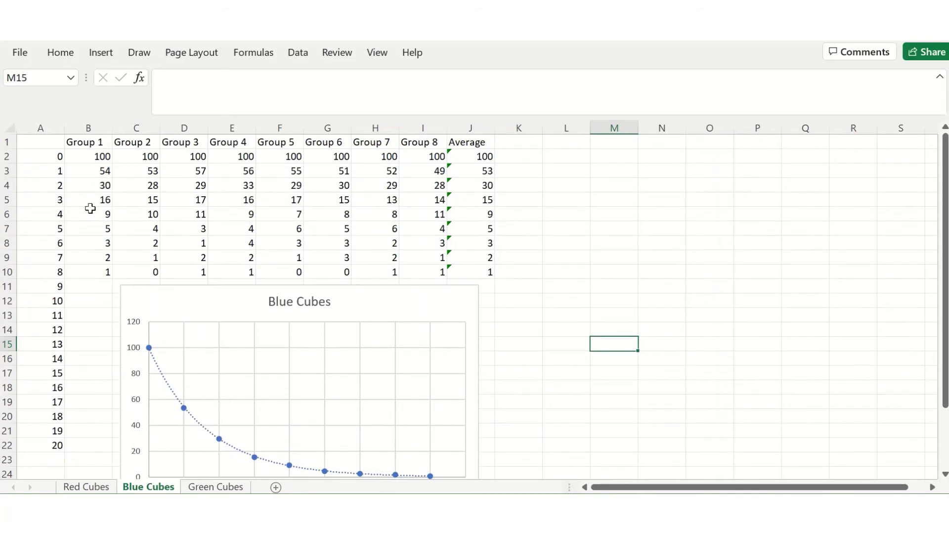
{"action": "left_click", "coordinate": [80, 486]}
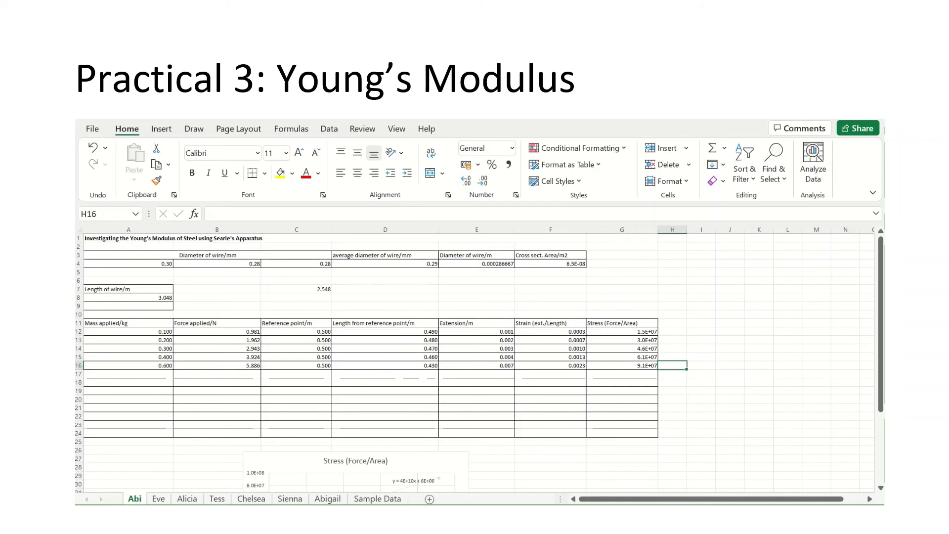
{"action": "scroll", "coordinate": [540, 385], "scroll_direction": "up", "scroll_amount": 4, "text": "ctrl"}
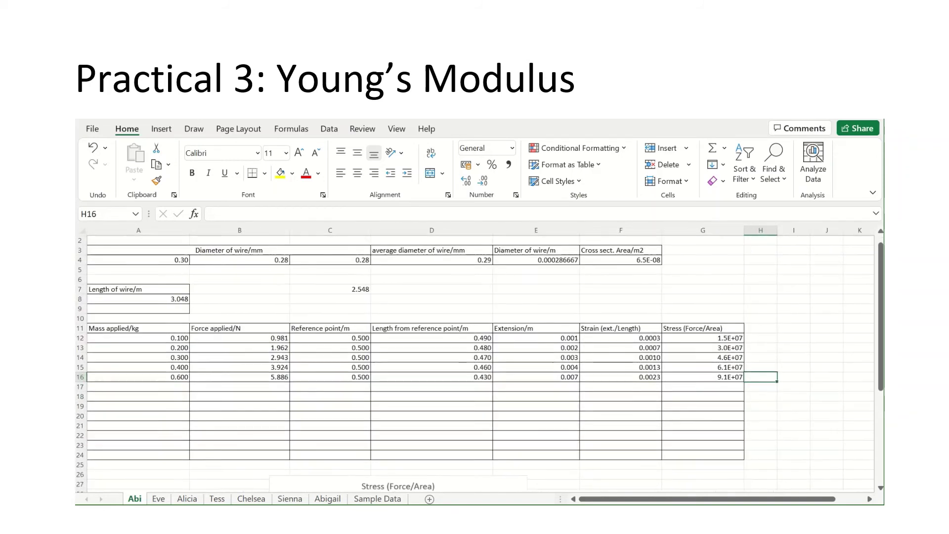
{"action": "scroll", "coordinate": [540, 385], "scroll_direction": "left", "scroll_amount": 2}
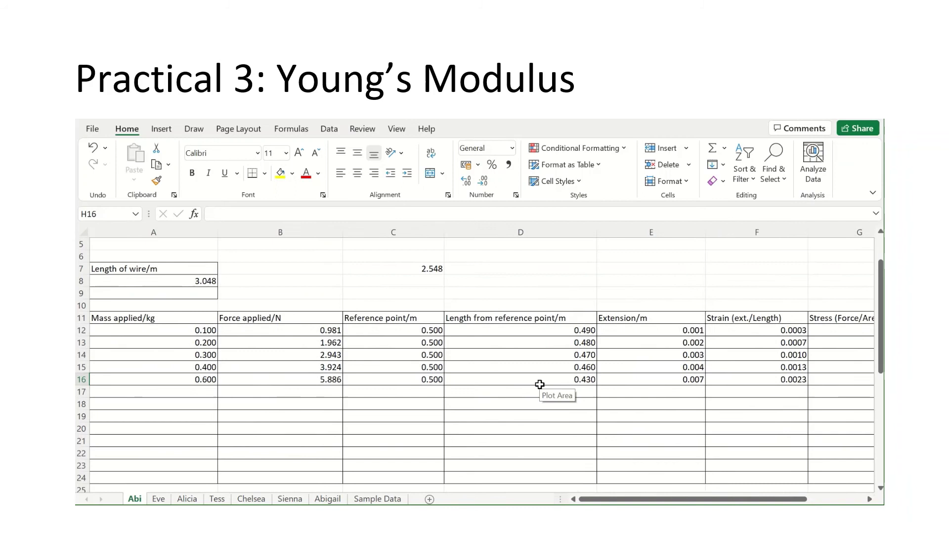
{"action": "scroll", "coordinate": [540, 384], "scroll_direction": "up", "scroll_amount": 2}
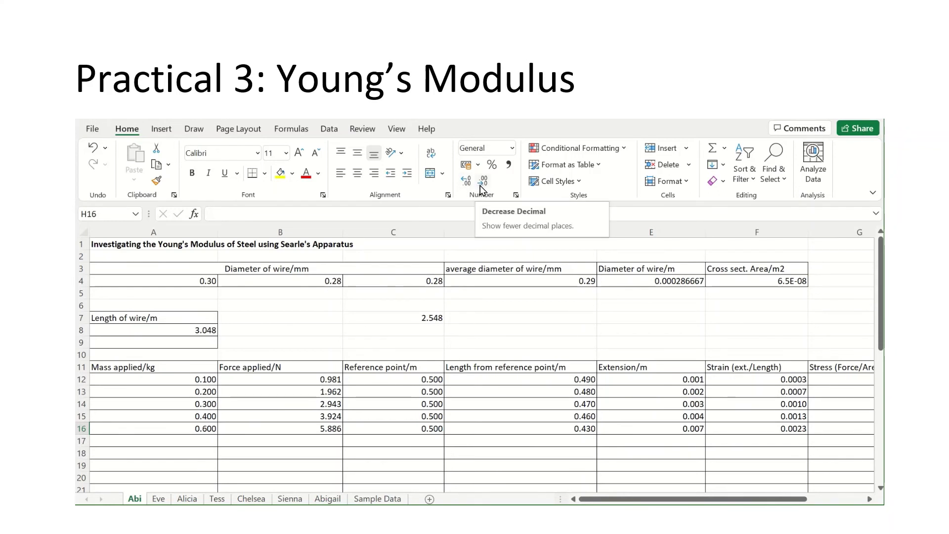
{"action": "left_click", "coordinate": [471, 276]}
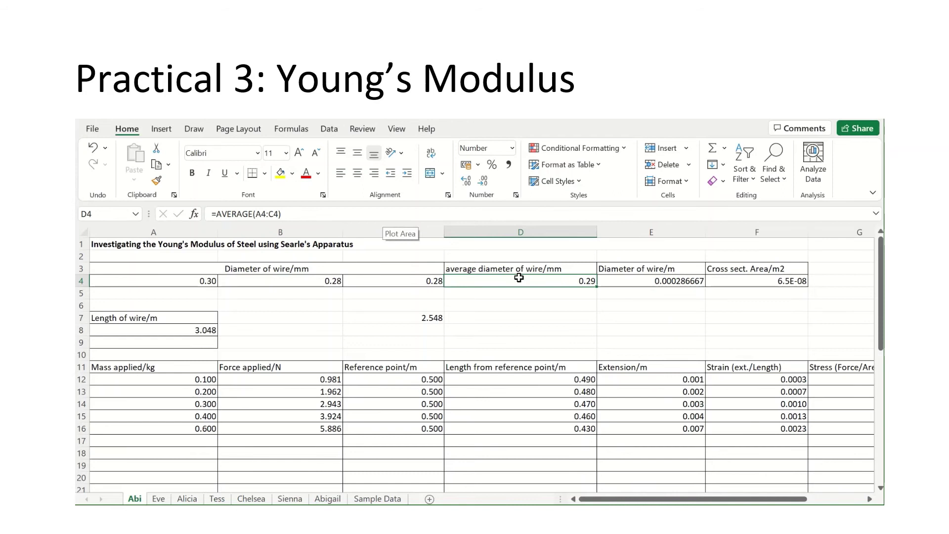
{"action": "left_click", "coordinate": [634, 278]}
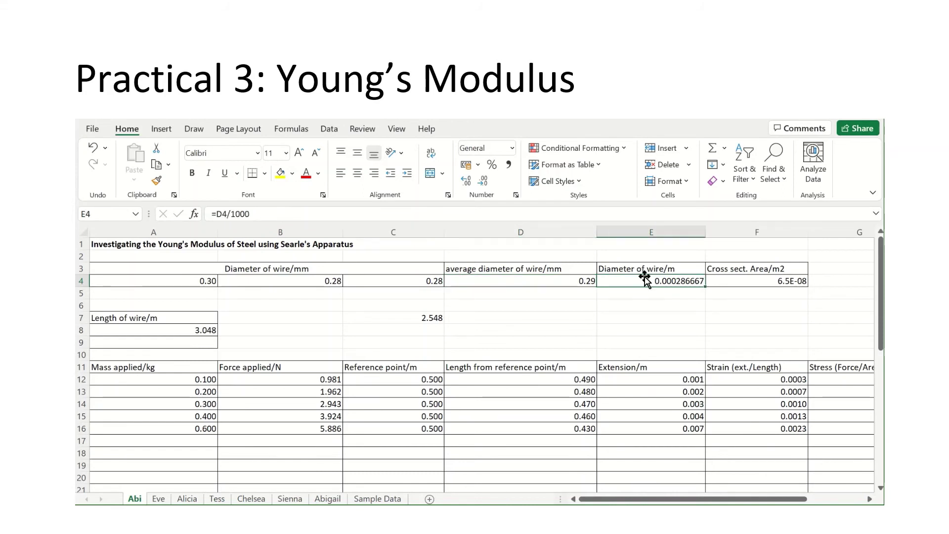
{"action": "left_click", "coordinate": [729, 278]}
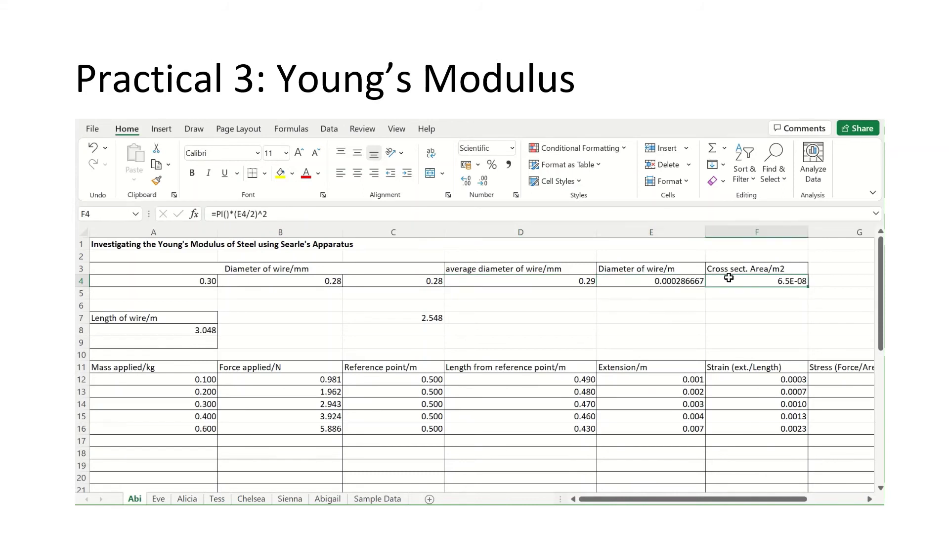
{"action": "left_click", "coordinate": [751, 379]}
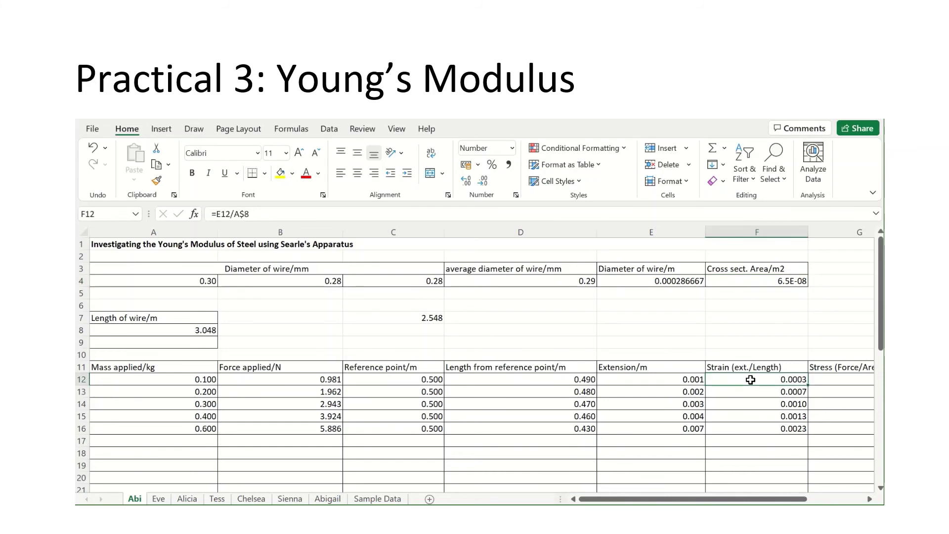
{"action": "left_click", "coordinate": [829, 378]}
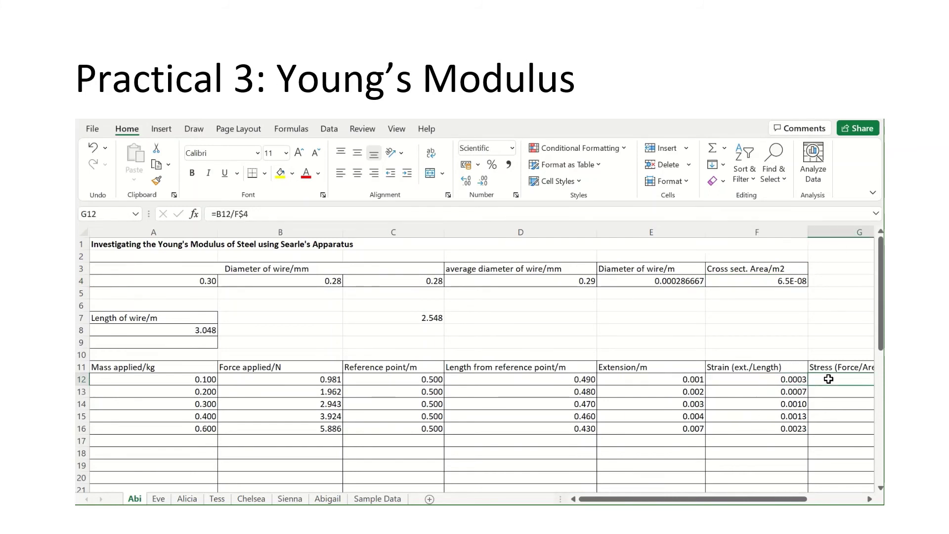
{"action": "scroll", "coordinate": [626, 394], "scroll_direction": "down", "scroll_amount": 3}
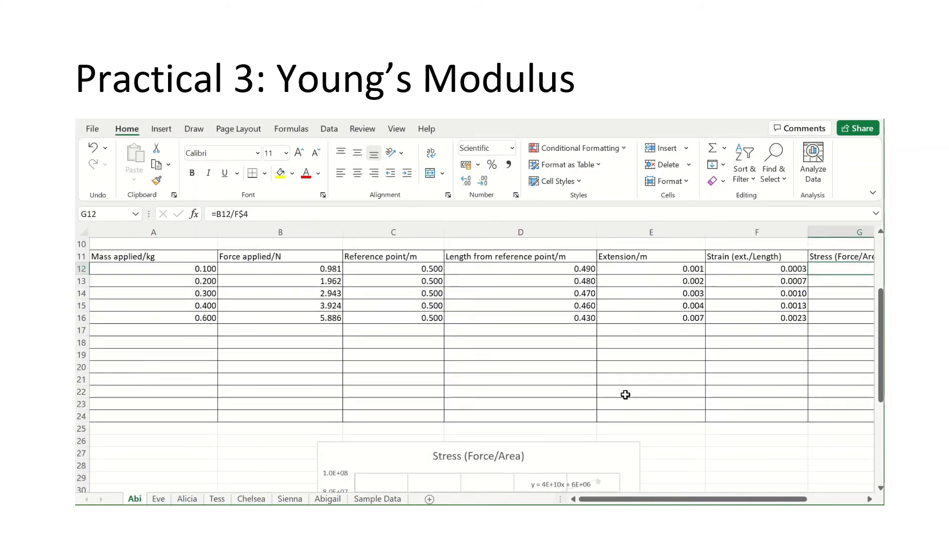
{"action": "scroll", "coordinate": [626, 394], "scroll_direction": "down", "scroll_amount": 5}
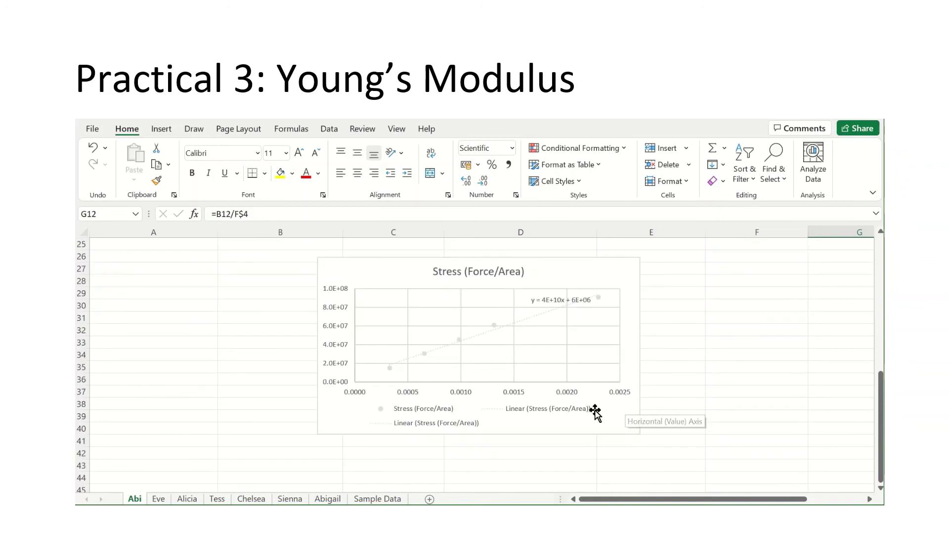
{"action": "left_click", "coordinate": [609, 415]}
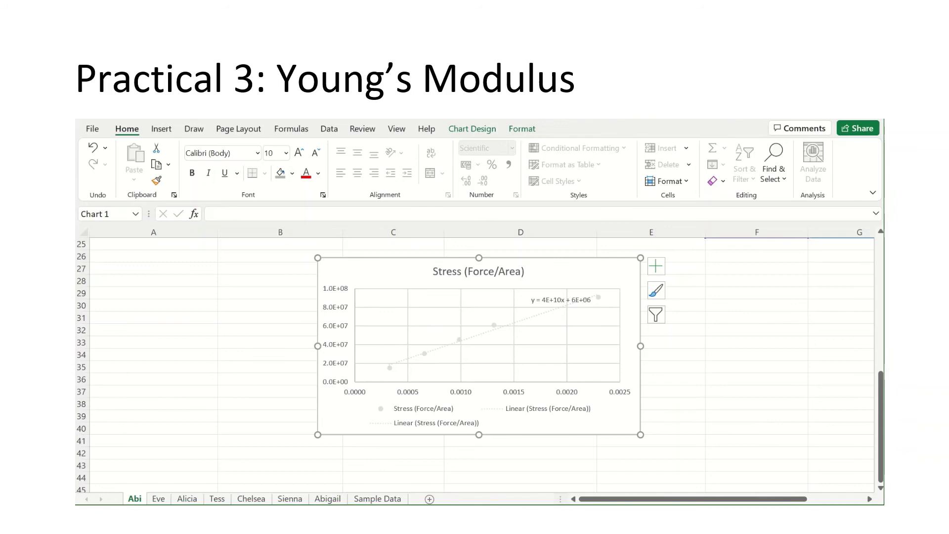
Step: Step through the second to seventh student sheets, ending on the last one before Sample Data
{"action": "left_click", "coordinate": [159, 499]}
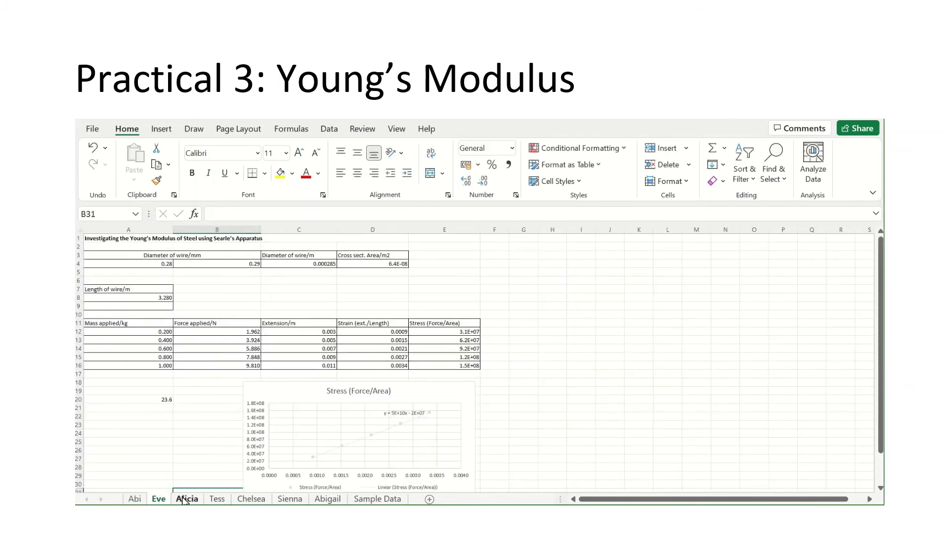
{"action": "left_click", "coordinate": [185, 499]}
{"action": "left_click", "coordinate": [220, 499]}
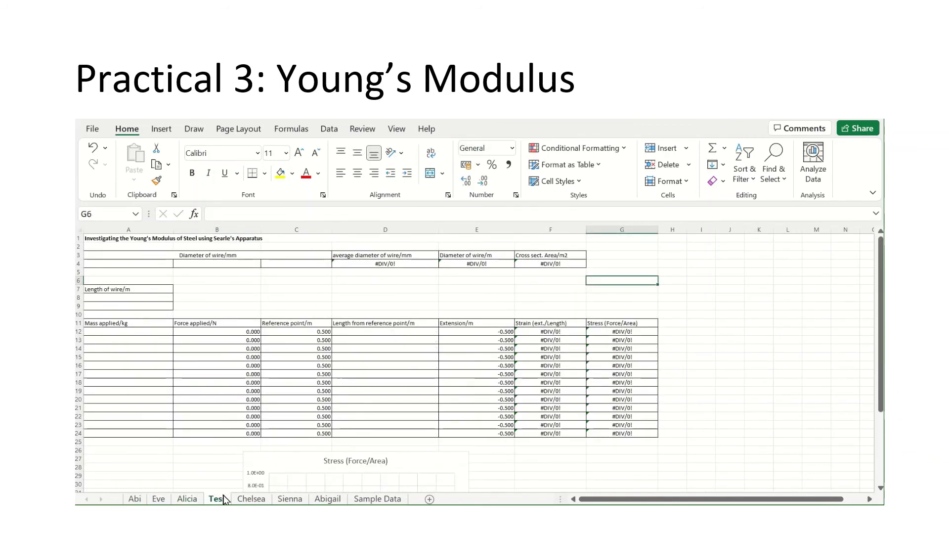
{"action": "left_click", "coordinate": [251, 499]}
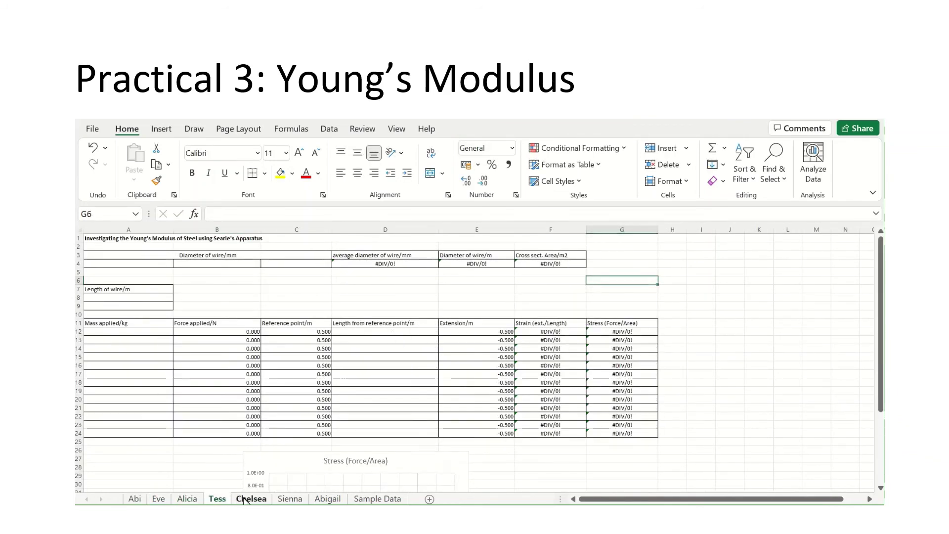
{"action": "left_click", "coordinate": [287, 499]}
{"action": "left_click", "coordinate": [321, 500]}
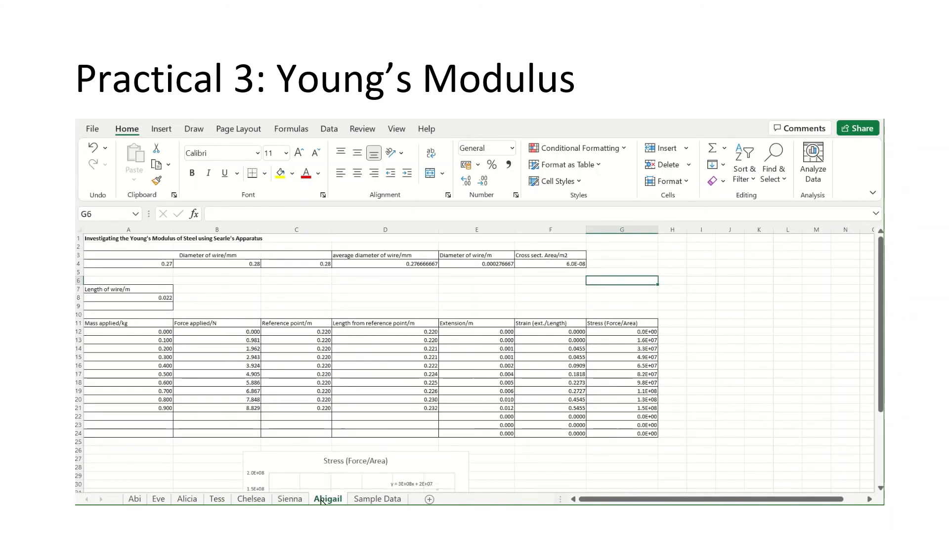
{"action": "mouse_move", "coordinate": [609, 122]}
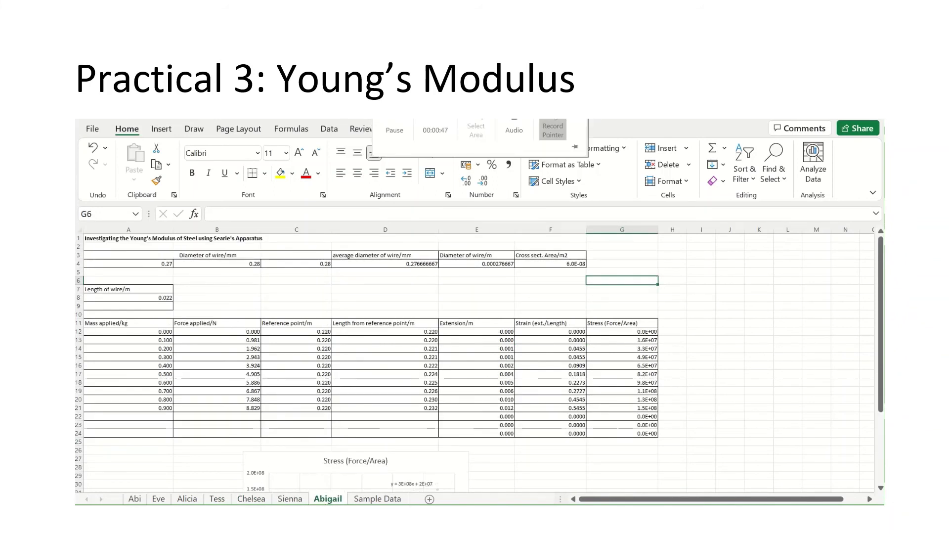
{"action": "mouse_move", "coordinate": [435, 129]}
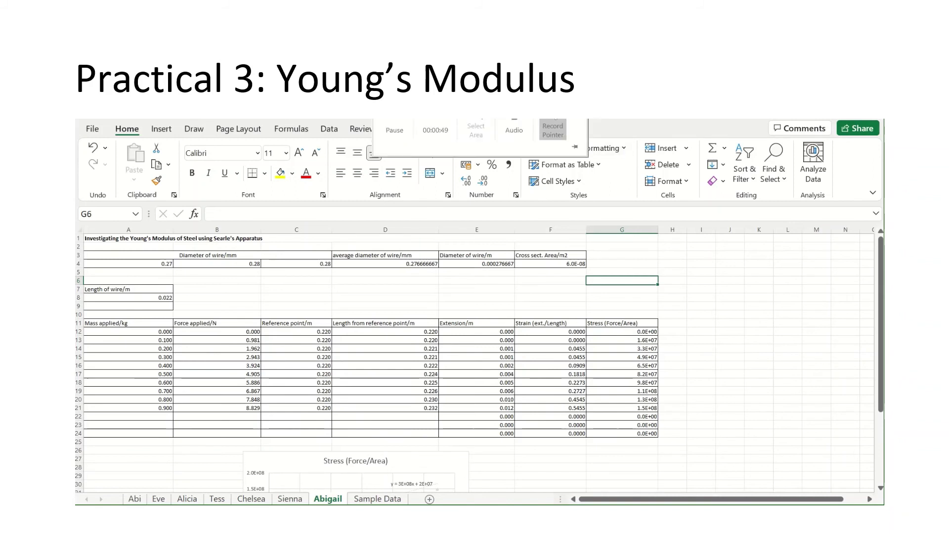